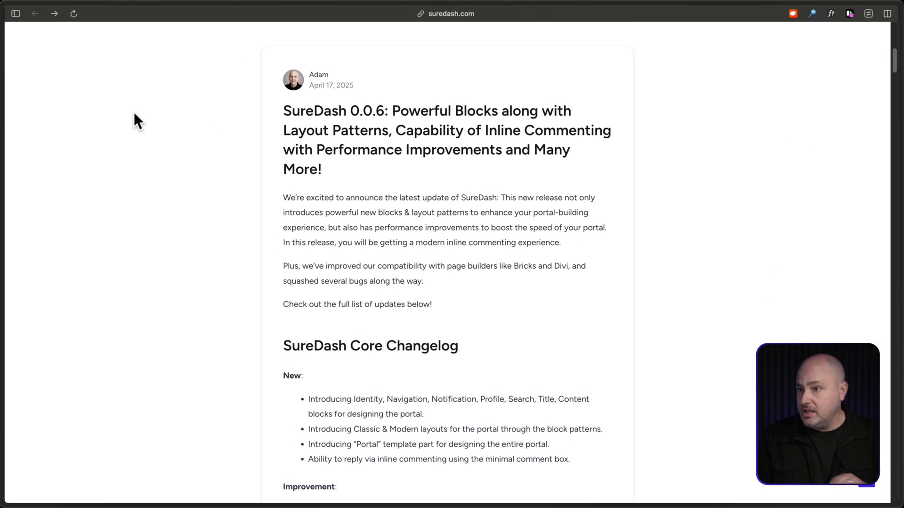
Switch to the Ecommerce Empire dashboard and open the SureDash Portal template via Customize Portal.
mouse_move(3, 160)
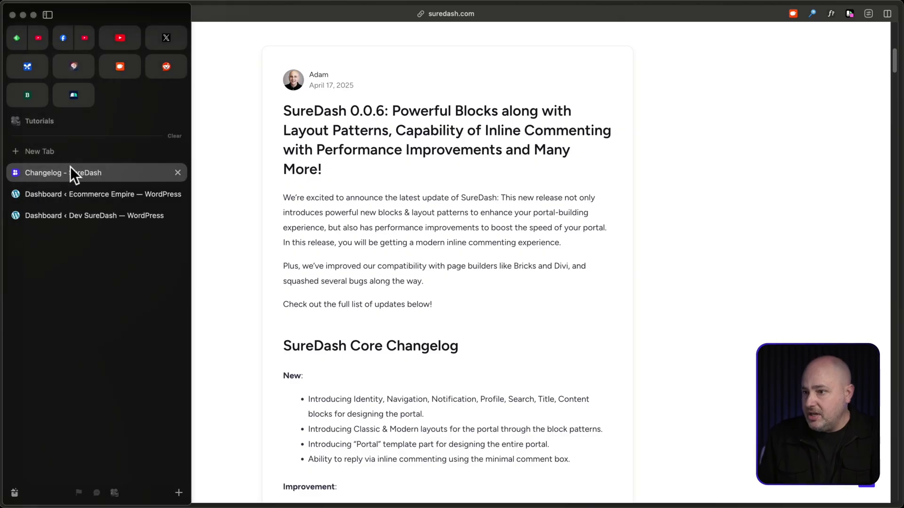
click(76, 188)
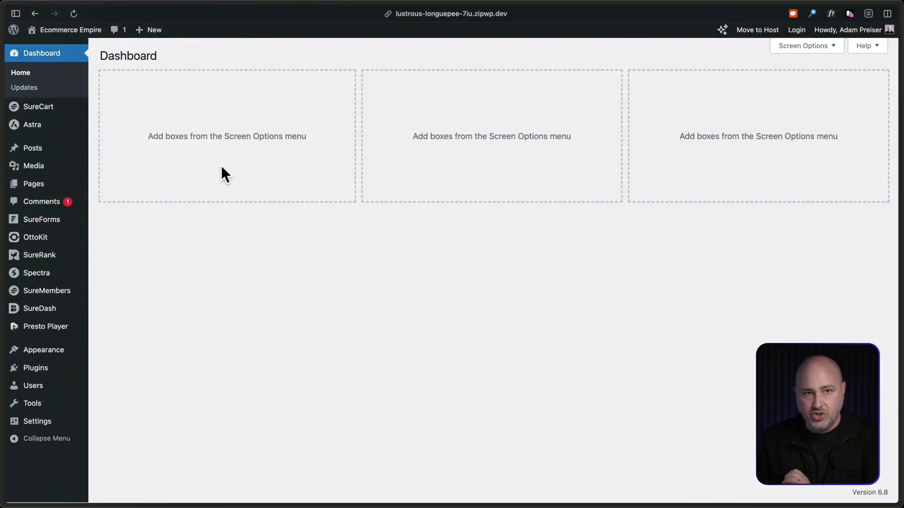
click(50, 298)
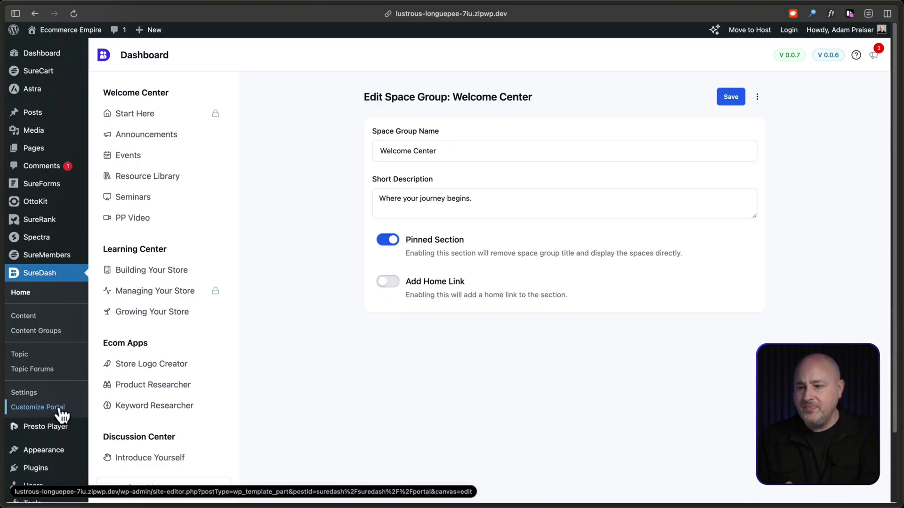
click(60, 409)
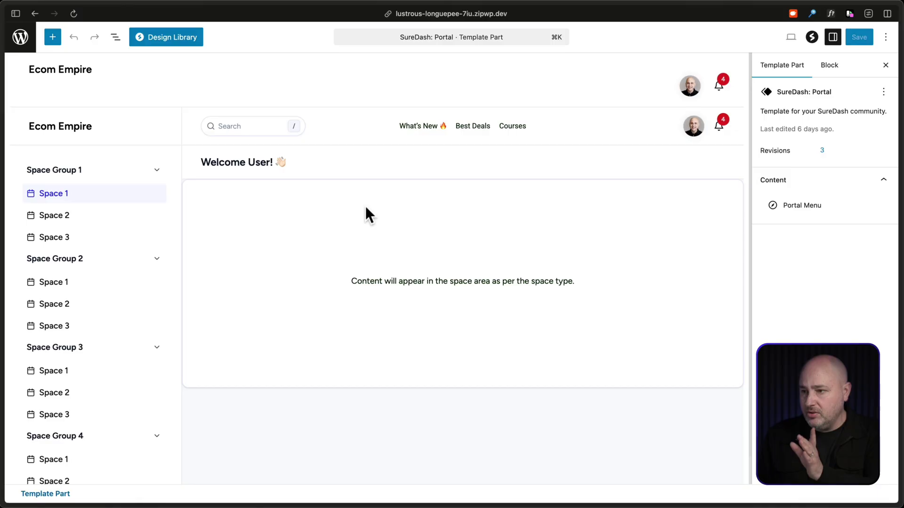
Set the Portal: Search block's Input Roundness from 99 to 10 px.
click(254, 126)
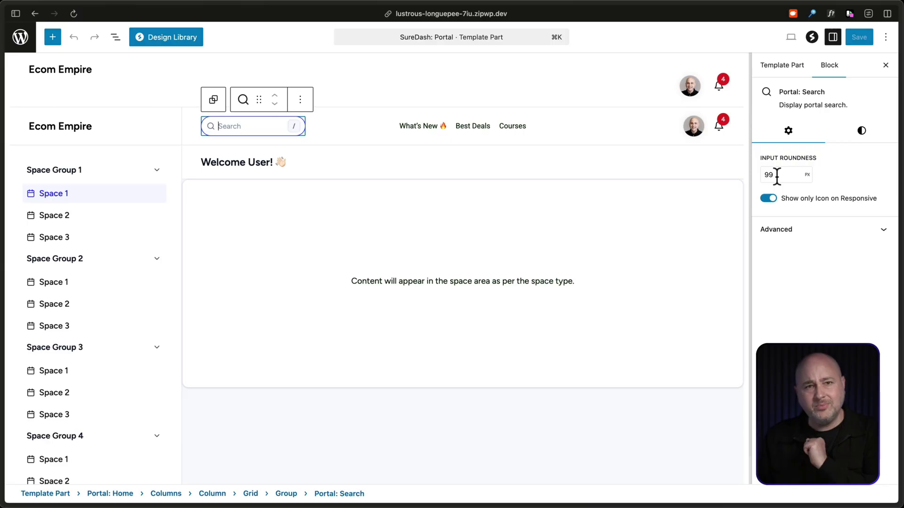
drag(776, 176, 762, 176)
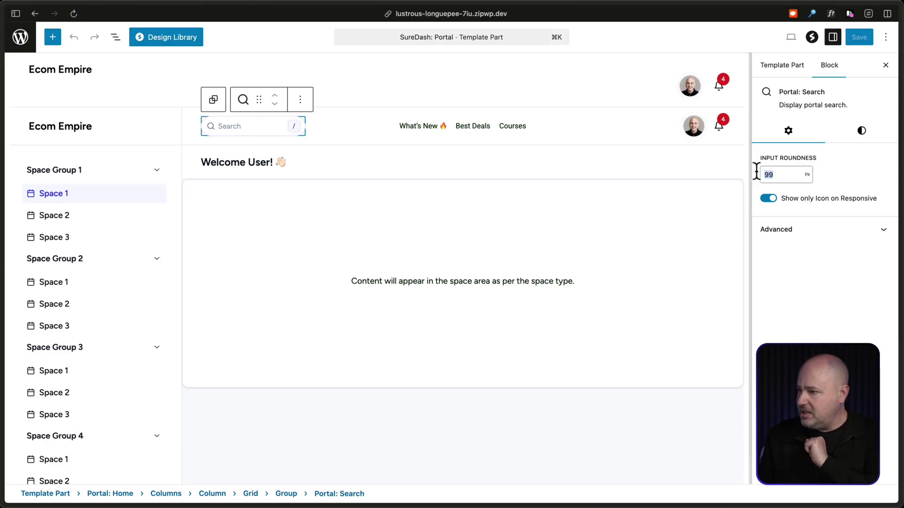
text(20)
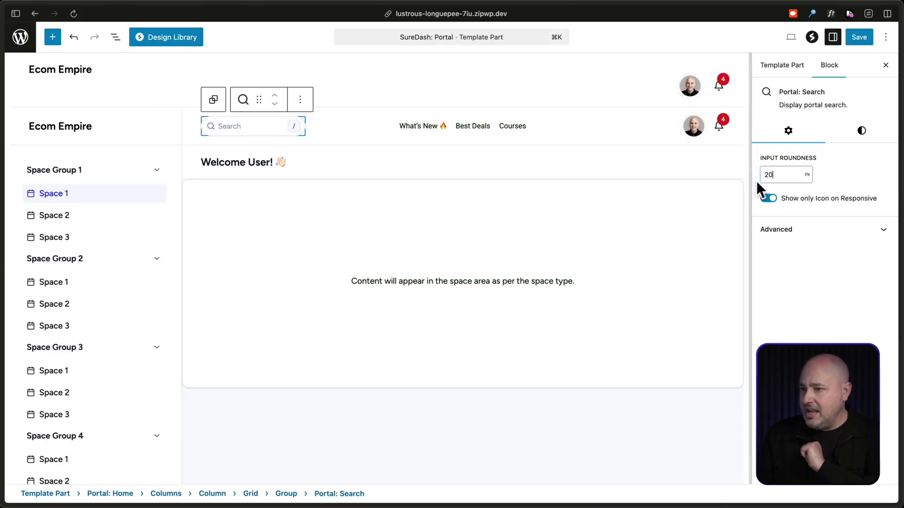
drag(775, 175, 759, 174)
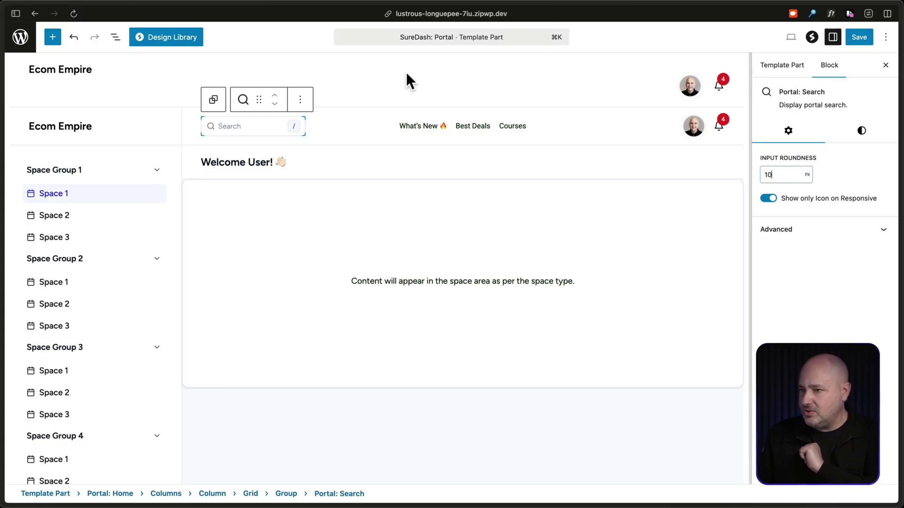
Inspect the search group, Welcome User header, Identity, search style, Navigation and Column blocks.
click(327, 126)
click(392, 154)
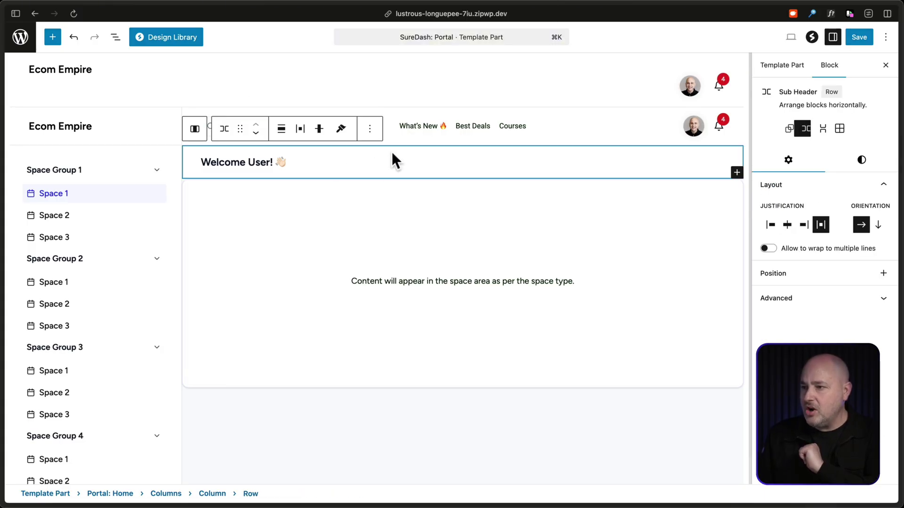
click(143, 132)
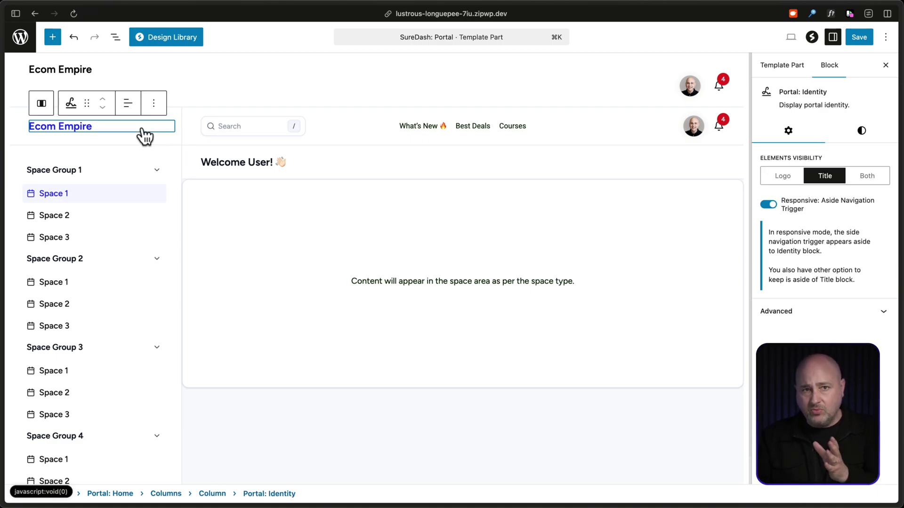
click(236, 126)
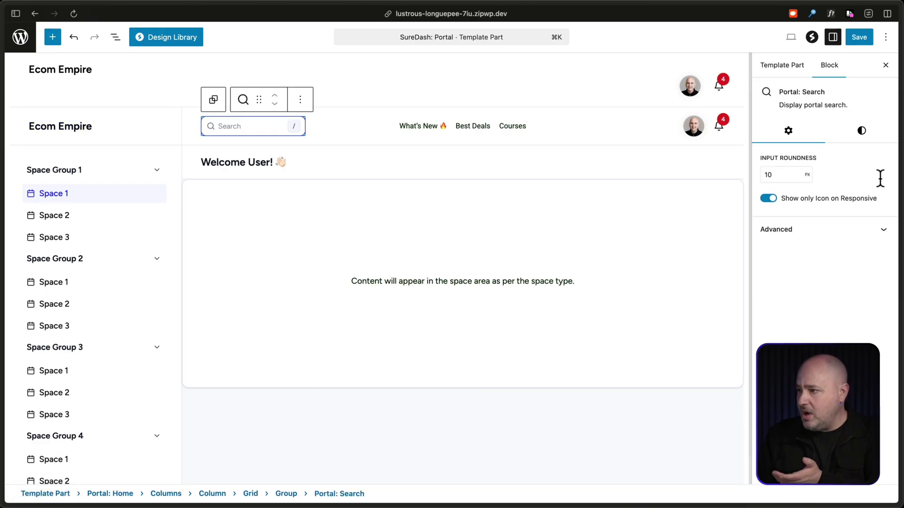
click(868, 131)
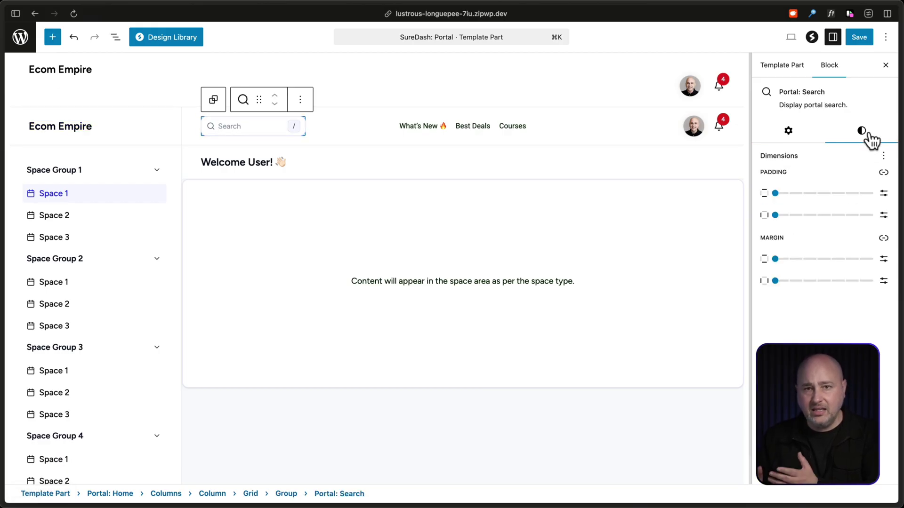
click(114, 183)
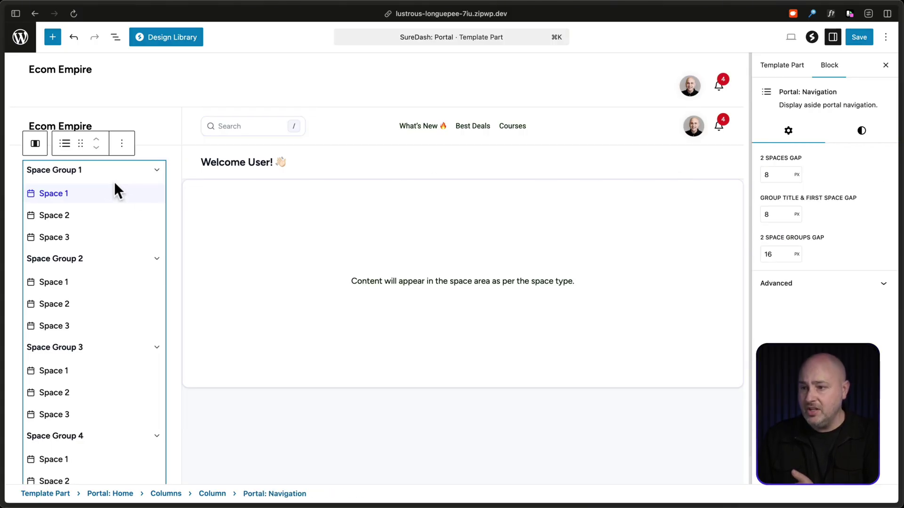
click(85, 120)
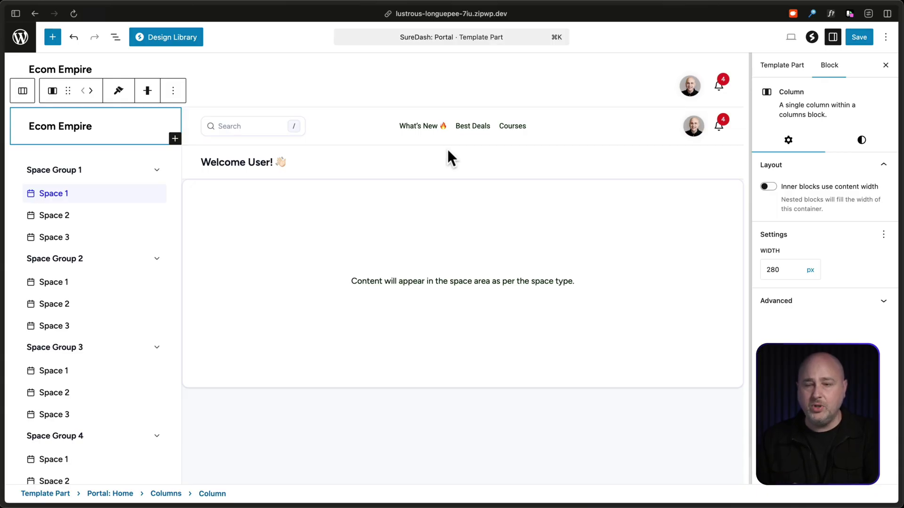
Select the Modern Layout block in List View and bring up its Replace pattern choices.
click(116, 37)
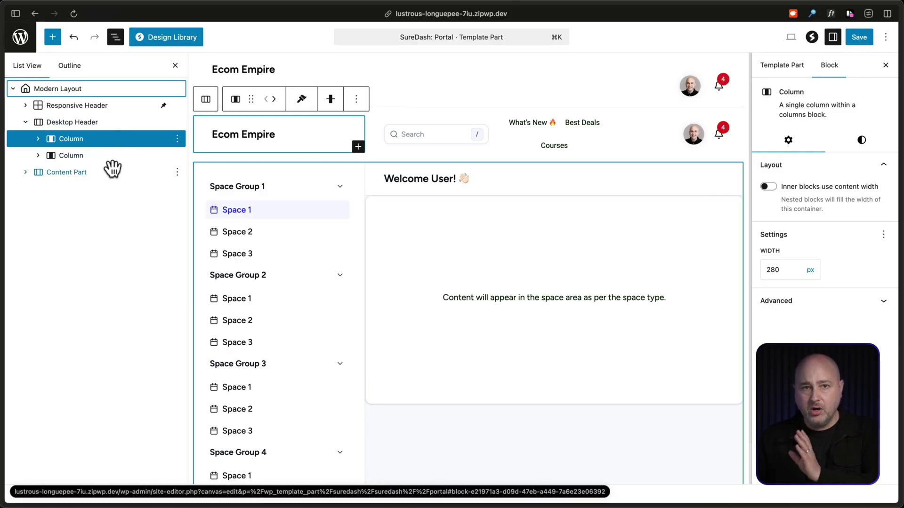
click(73, 89)
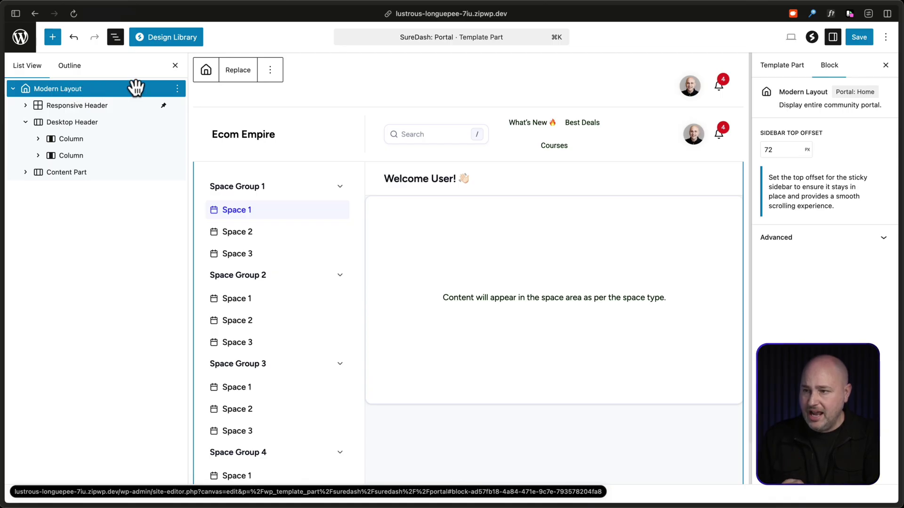
click(238, 71)
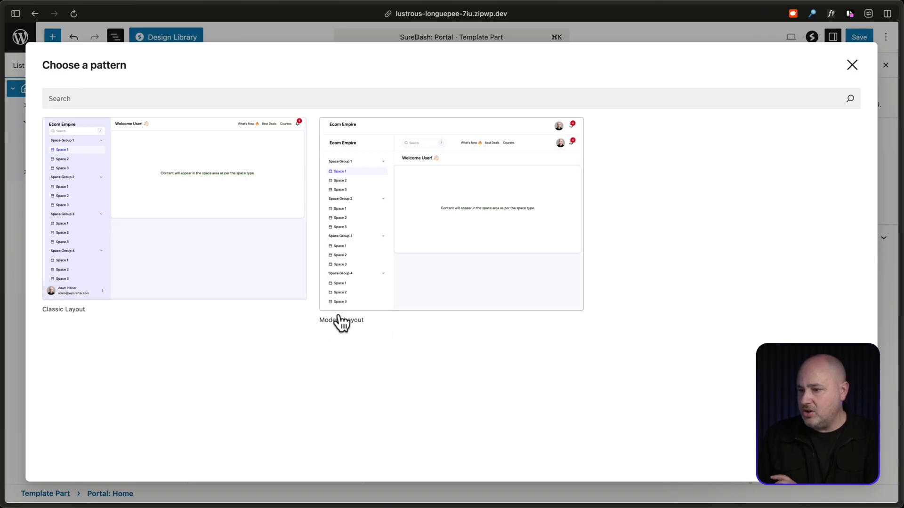
Preview the Classic Layout pattern, switch back to Modern Layout, and save the template.
click(198, 230)
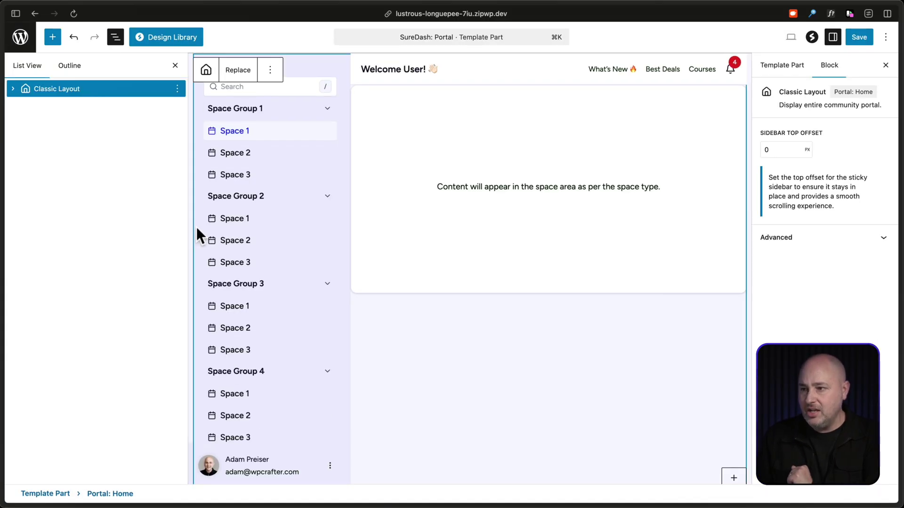
click(115, 37)
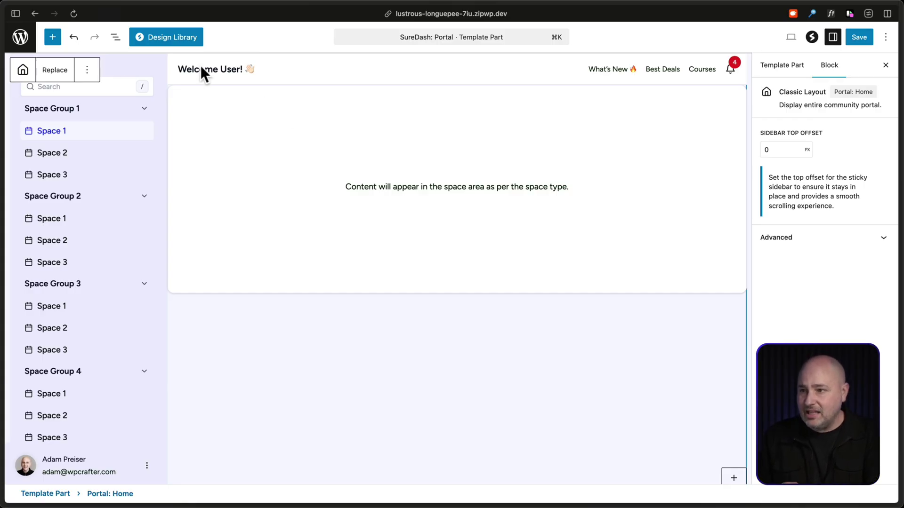
click(113, 43)
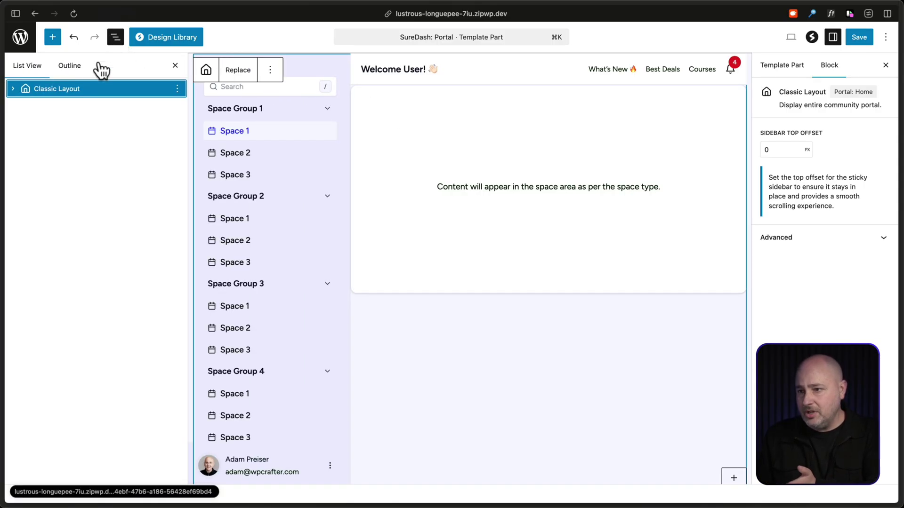
click(237, 73)
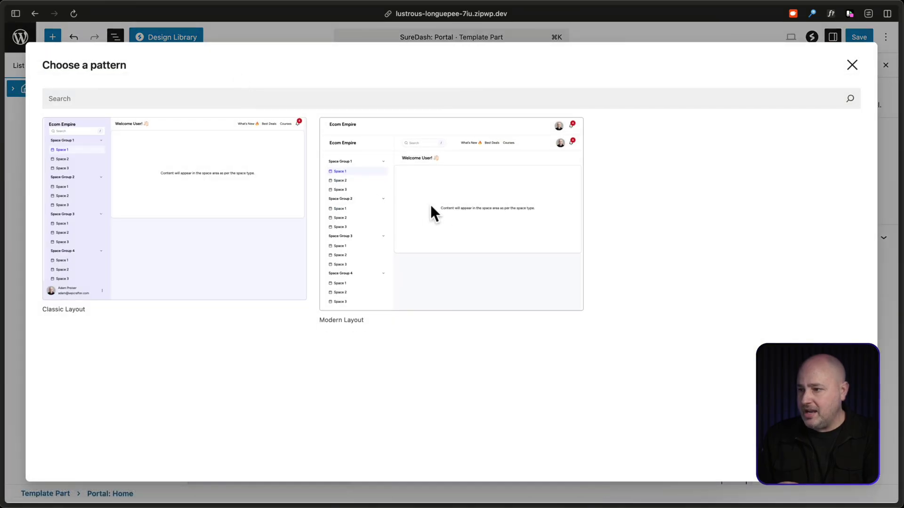
click(464, 225)
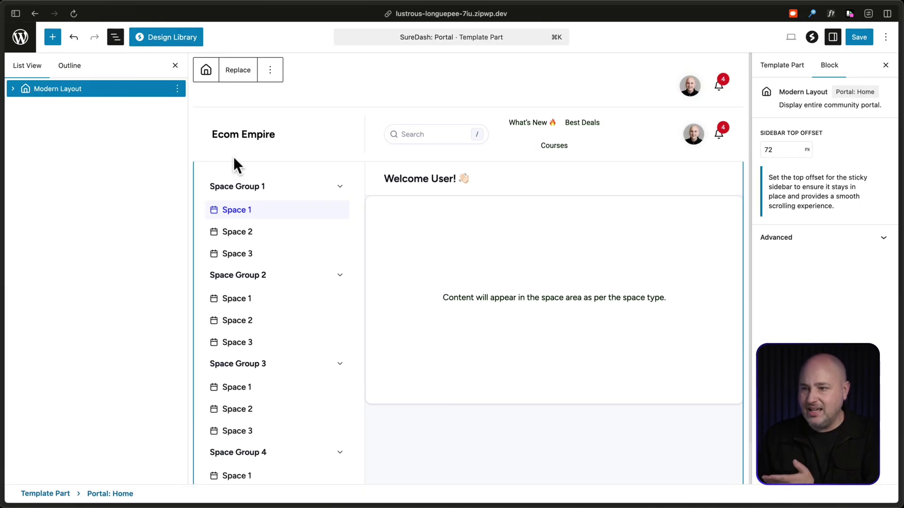
click(115, 38)
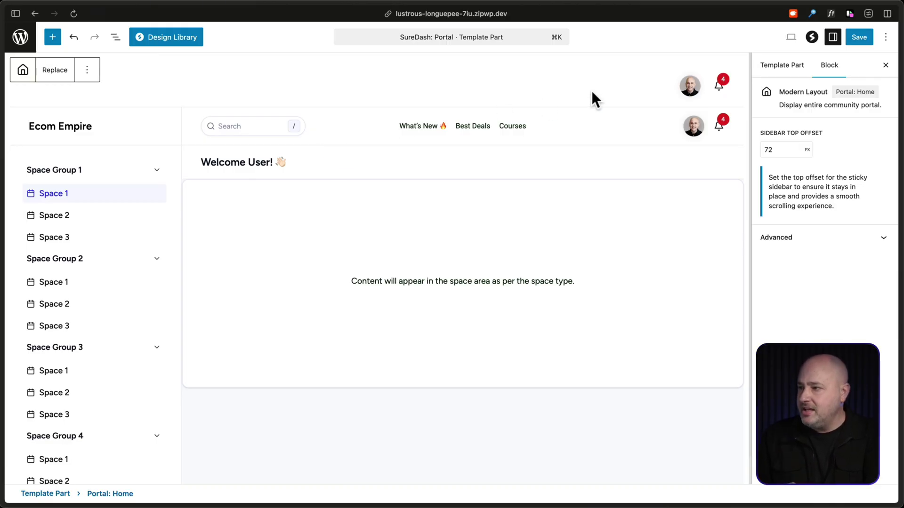
click(850, 42)
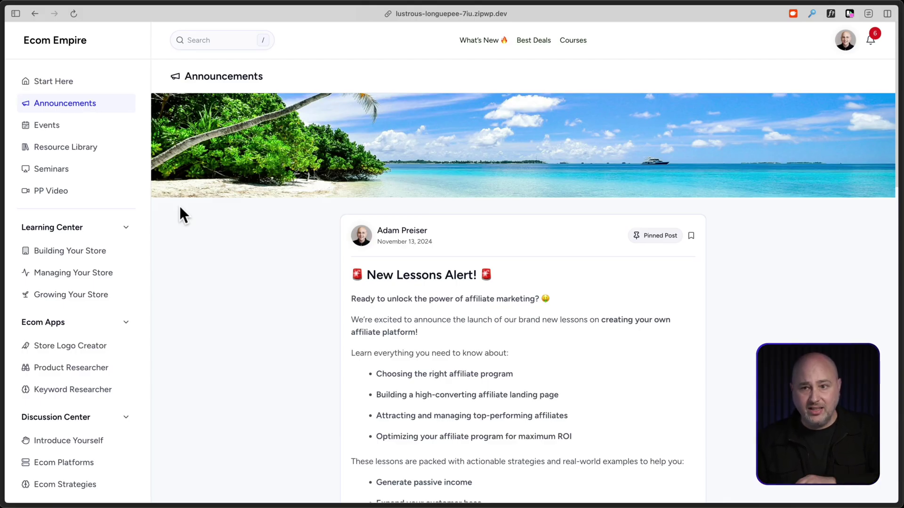
Browse the Building Your Store course lessons, then return to the Announcements space.
click(84, 252)
scroll(249, 256, down, 10)
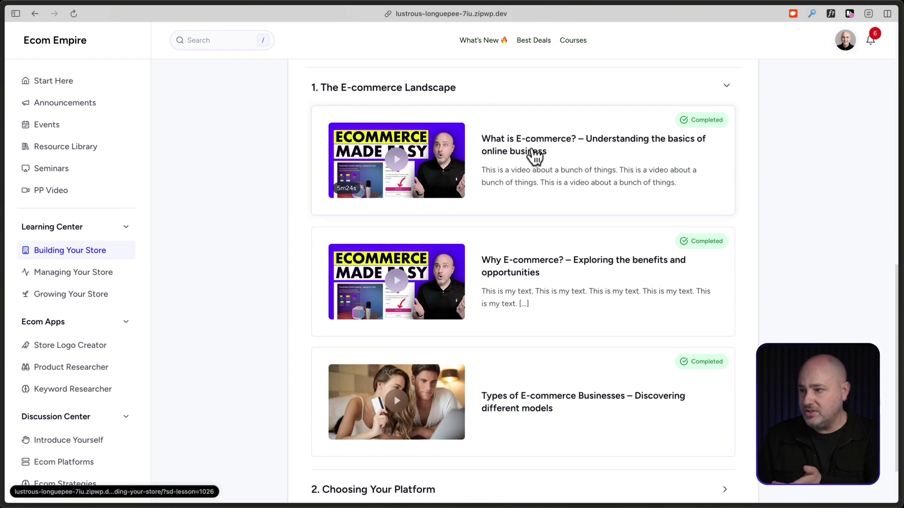
click(490, 165)
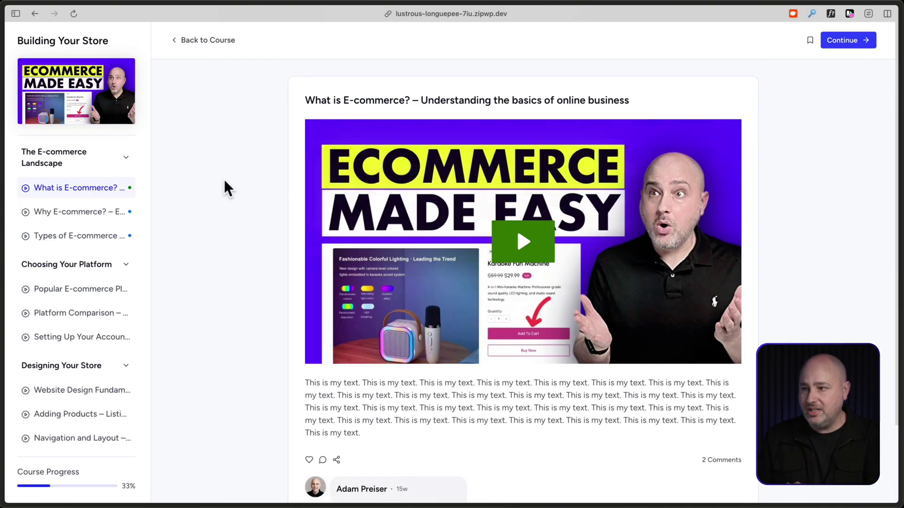
click(89, 210)
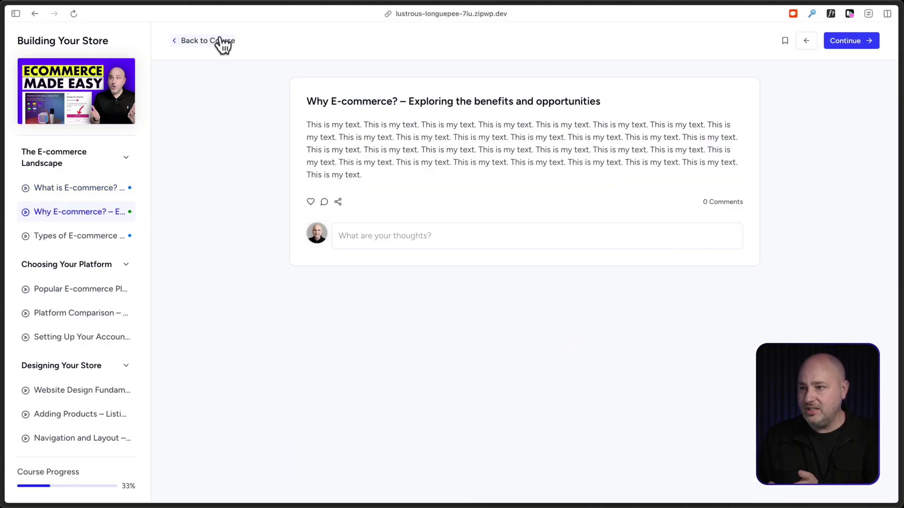
click(220, 40)
click(96, 105)
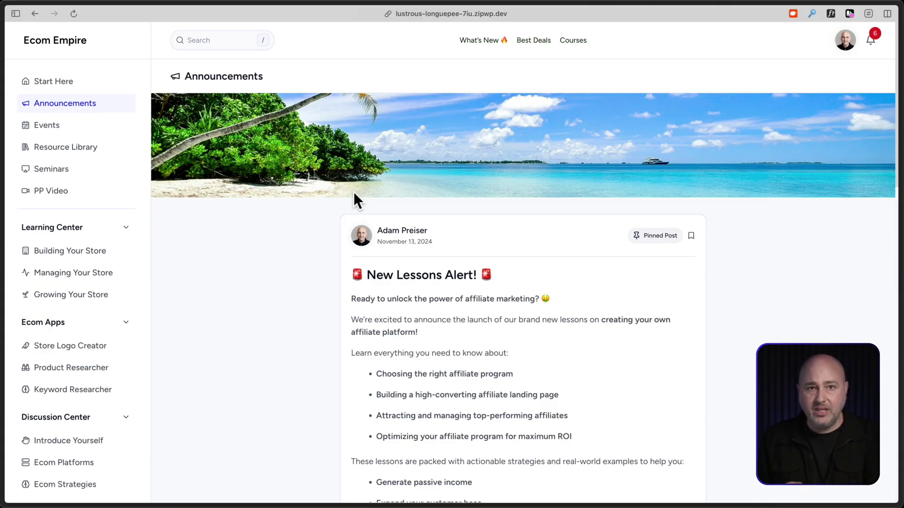
scroll(317, 226, down, 6)
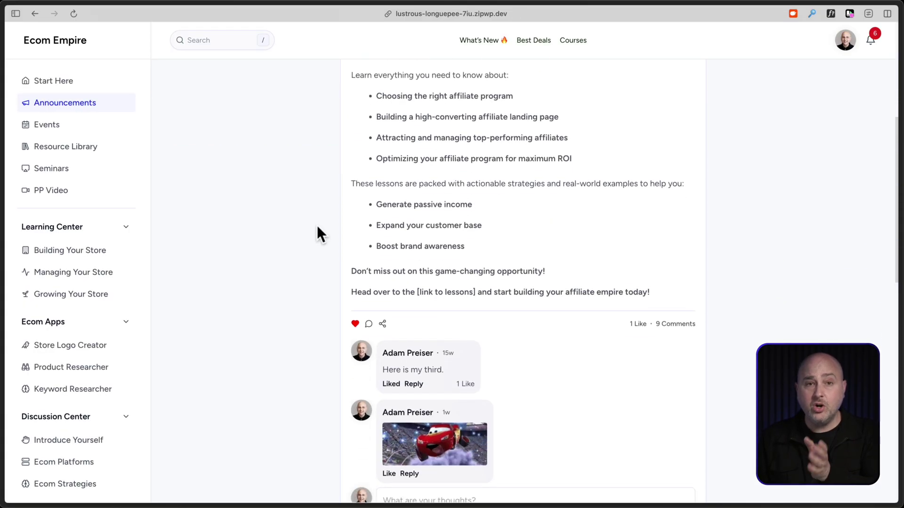
scroll(317, 227, down, 3)
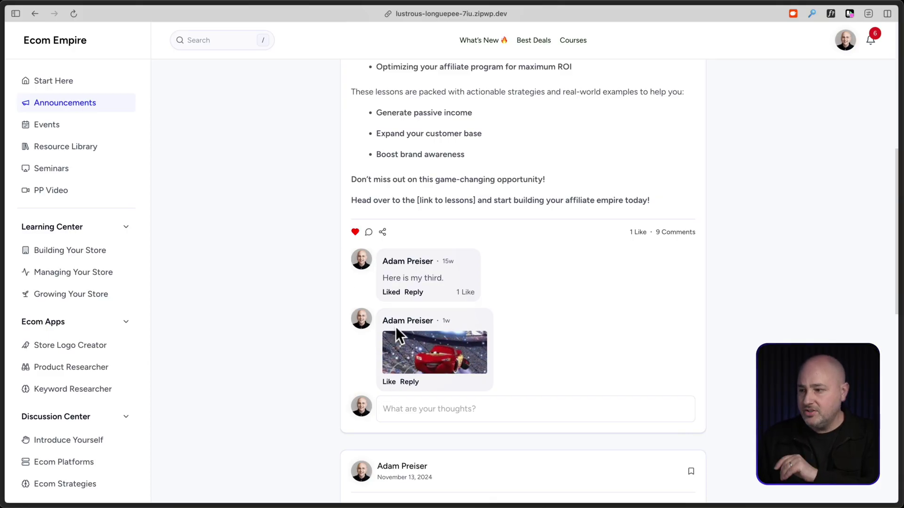
scroll(447, 328, down, 1)
scroll(448, 328, down, 2)
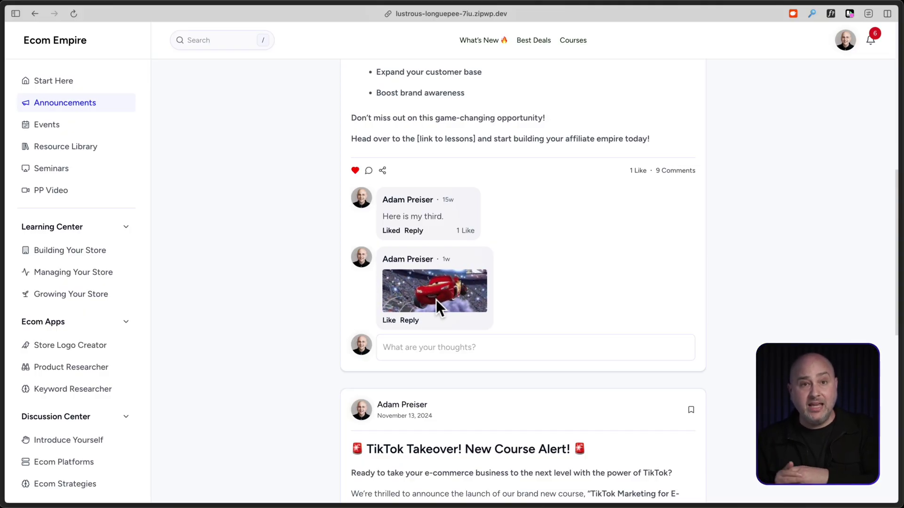
scroll(436, 300, down, 2)
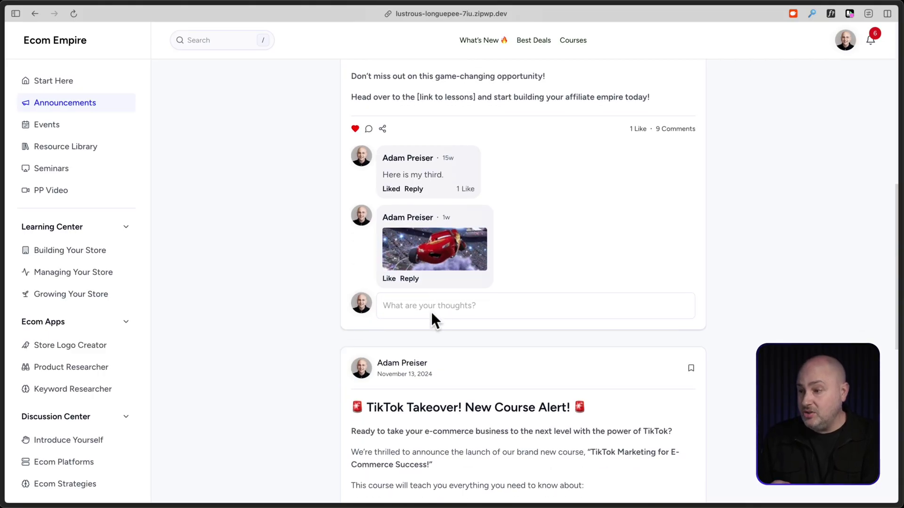
Search GIFs for 'heisenberg' and post the tan-coat GIF as a comment on the pinned post.
click(431, 310)
scroll(430, 306, down, 1)
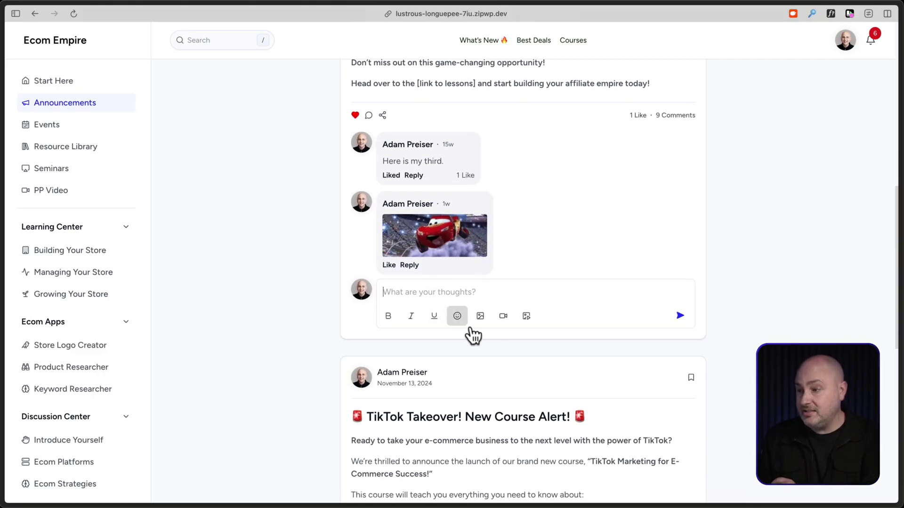
click(525, 317)
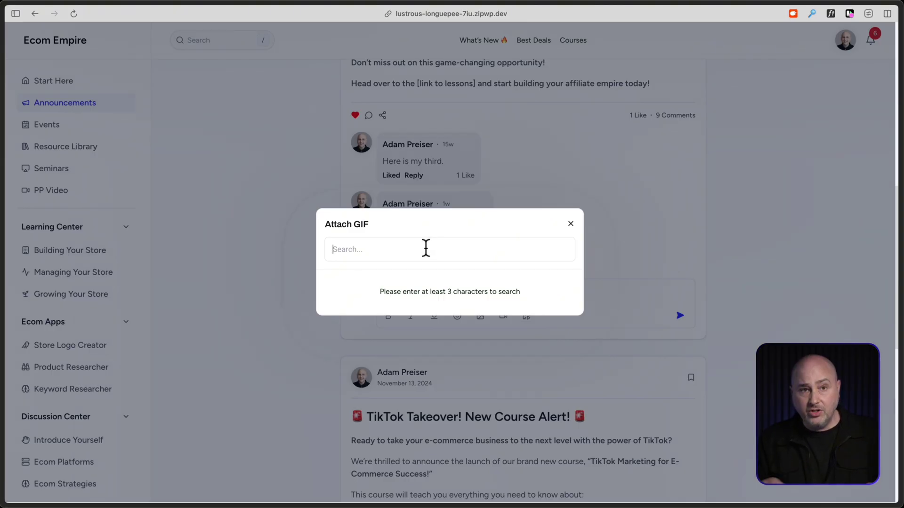
text(heisenberg)
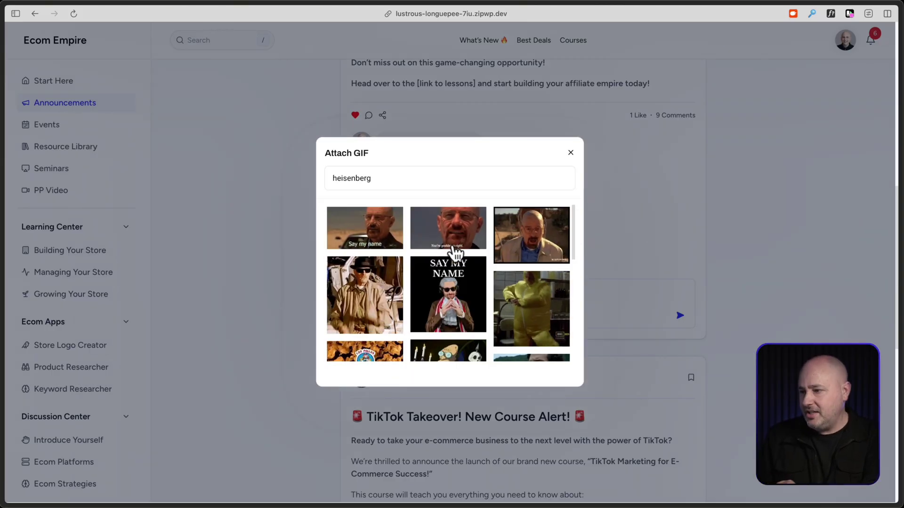
scroll(503, 269, down, 5)
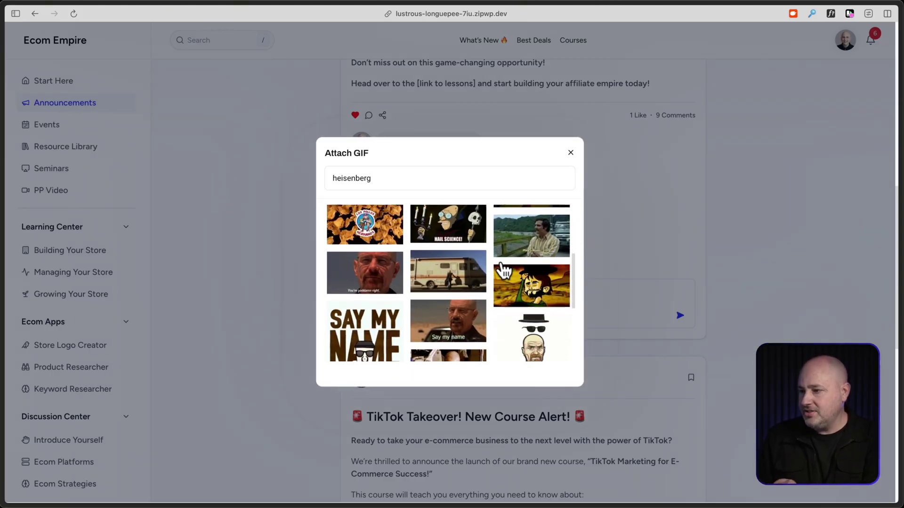
scroll(503, 269, up, 5)
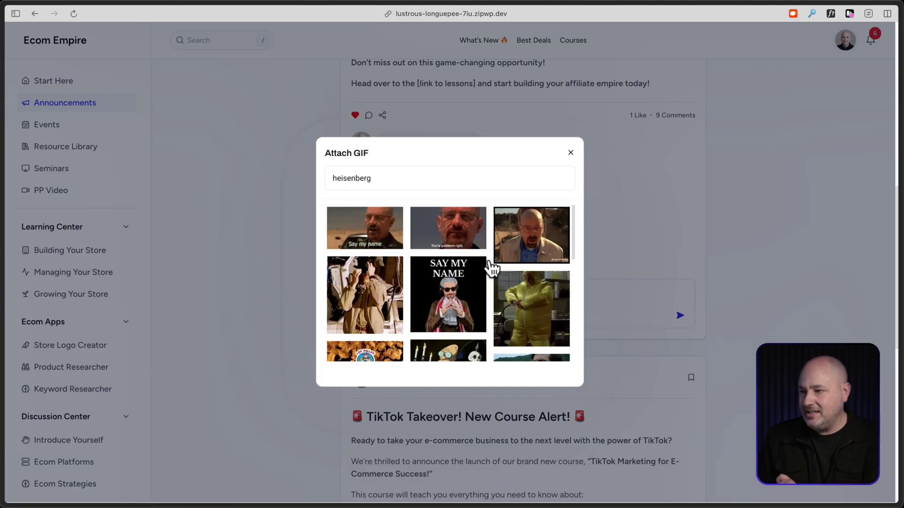
click(369, 282)
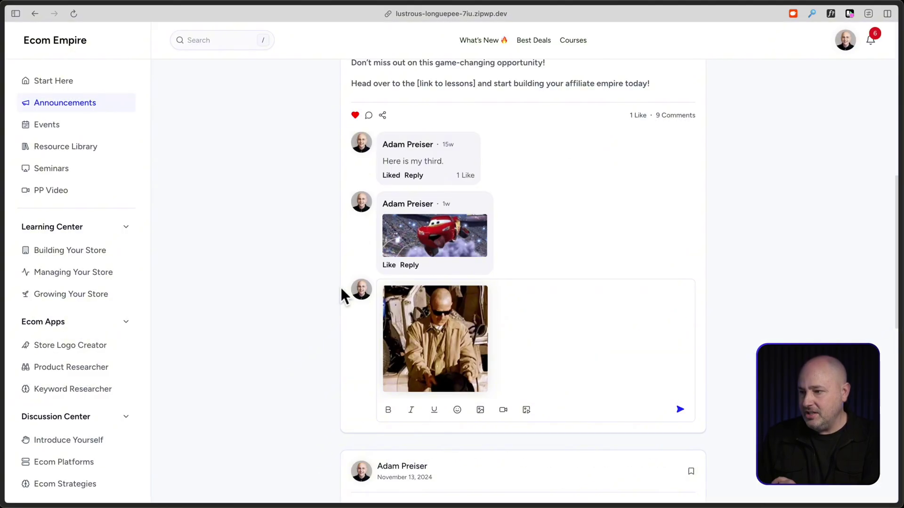
click(680, 410)
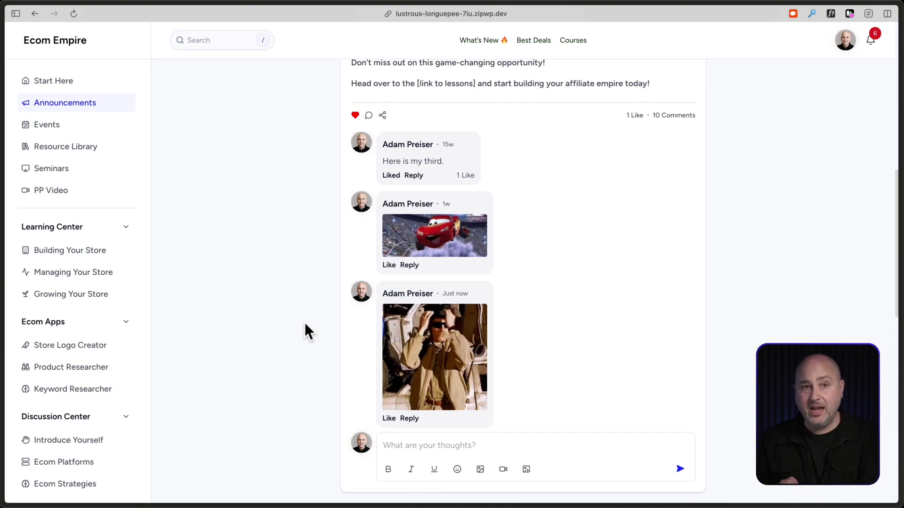
scroll(305, 323, up, 7)
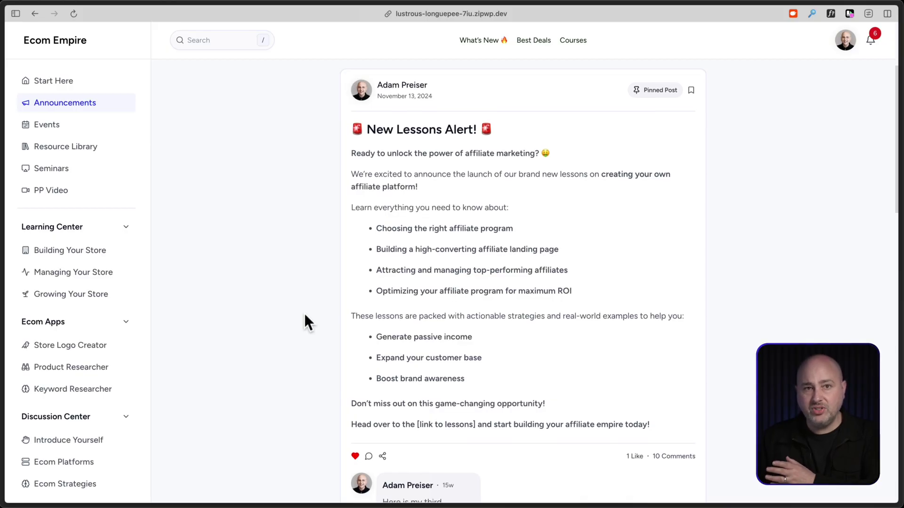
scroll(305, 321, down, 6)
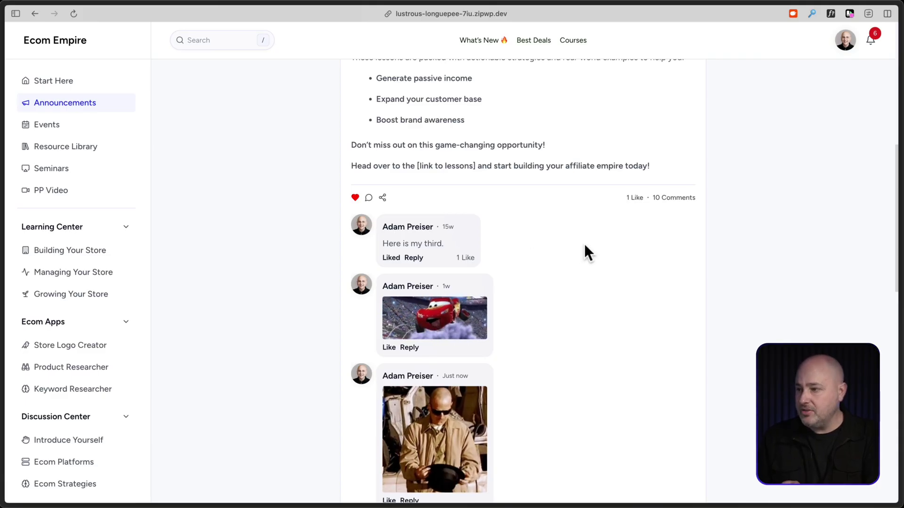
scroll(584, 244, down, 1)
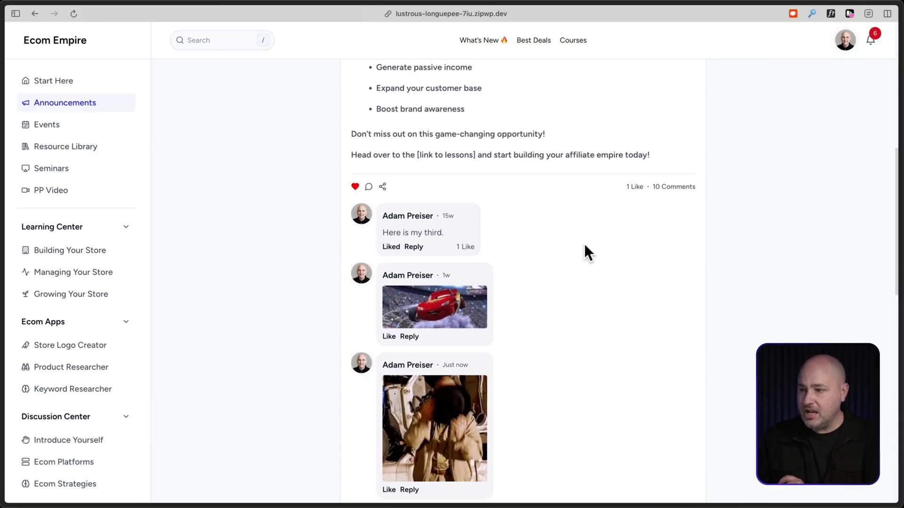
Open the 10 Comments list, expand the reply under 'To the moon', and focus the comment box.
click(675, 184)
scroll(535, 232, down, 1)
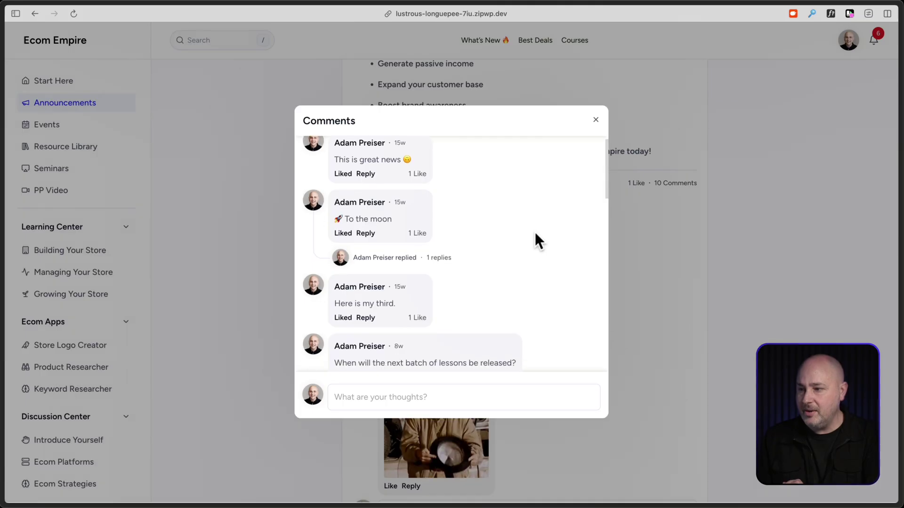
click(381, 259)
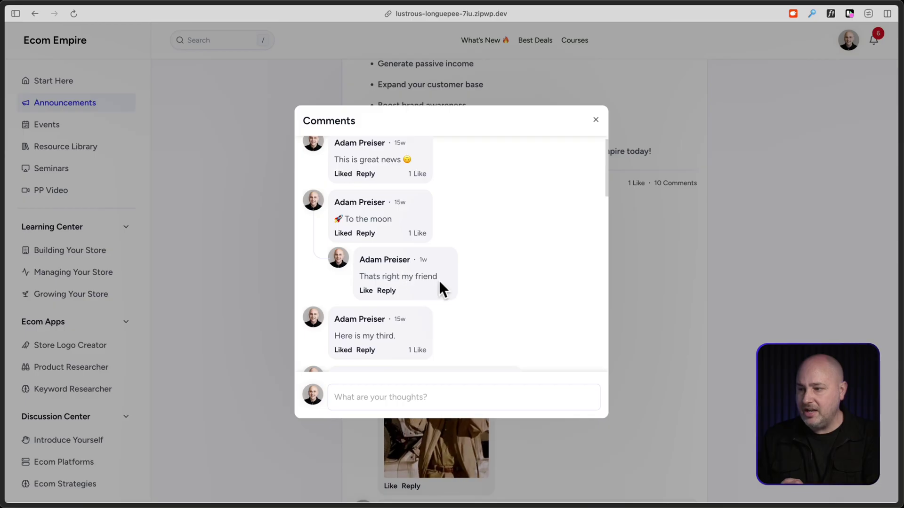
scroll(440, 280, down, 2)
scroll(439, 278, down, 12)
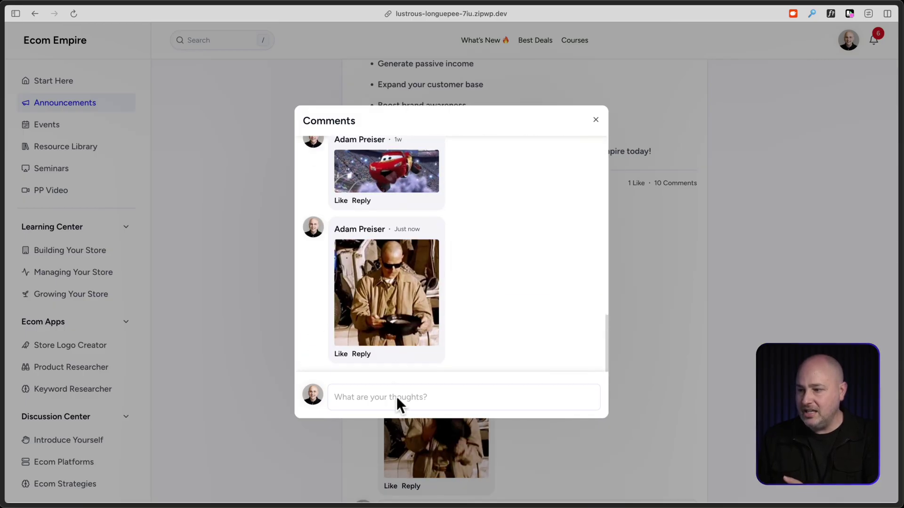
click(396, 396)
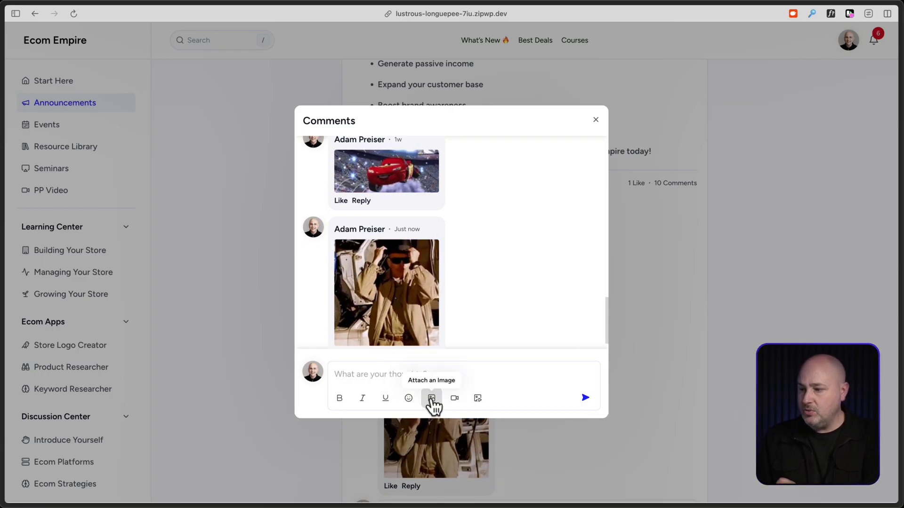
Open and dismiss the Attach Image, Attach Video and Attach GIF options without attaching anything.
click(431, 398)
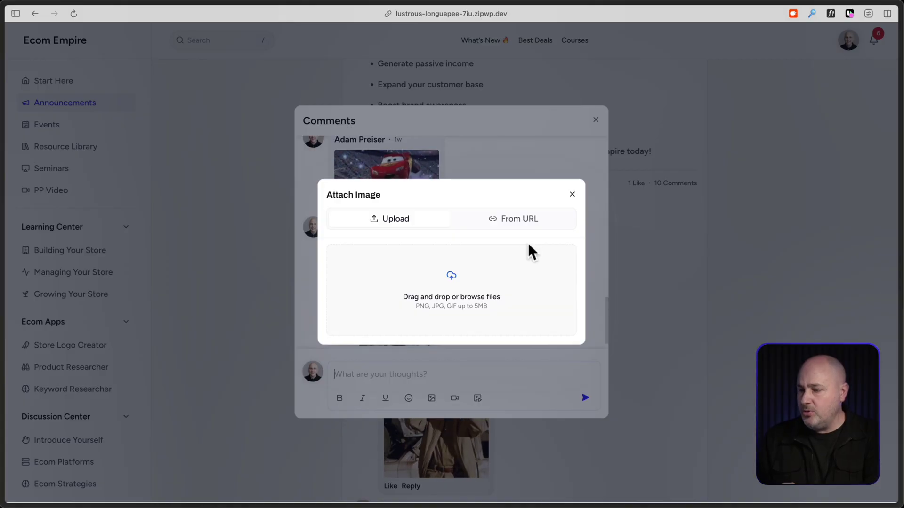
click(573, 193)
click(454, 398)
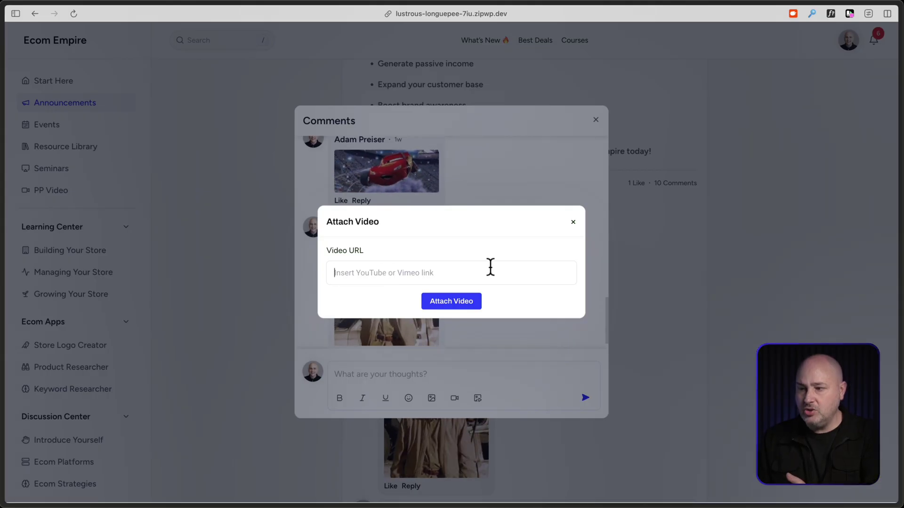
click(572, 222)
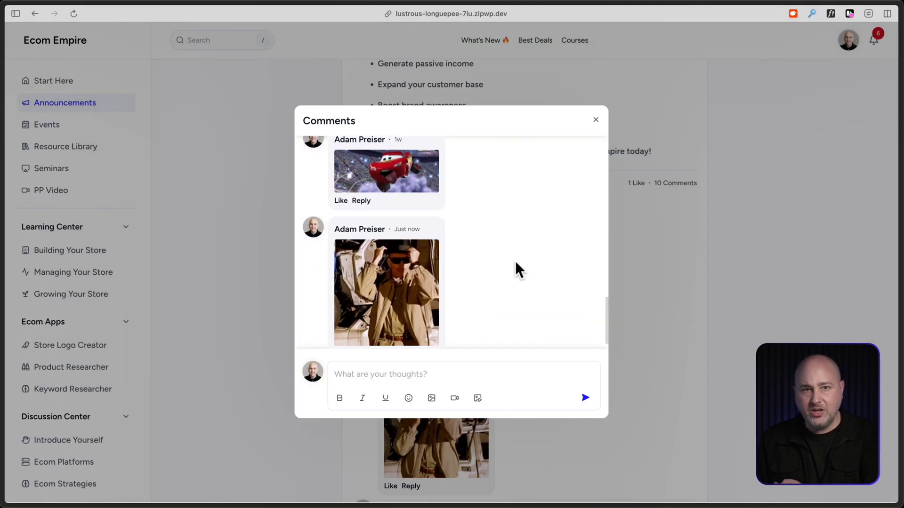
click(478, 399)
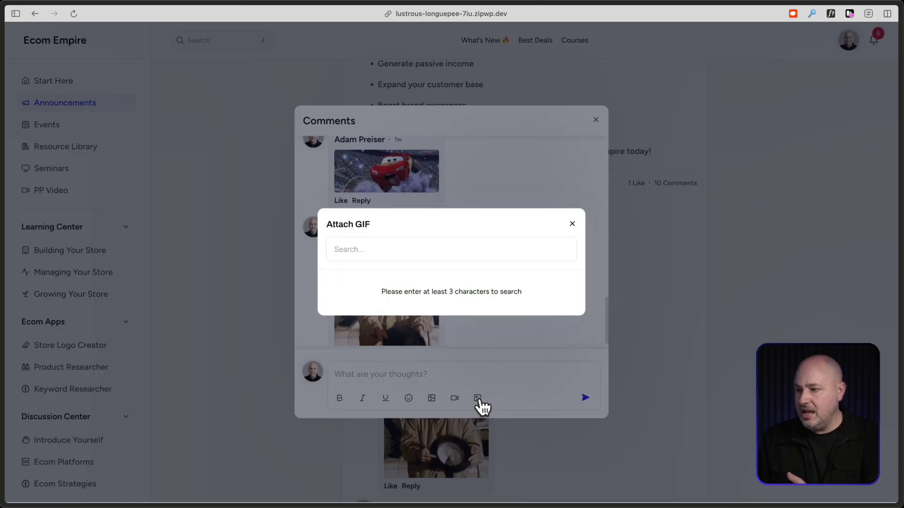
drag(333, 225, 512, 230)
click(572, 224)
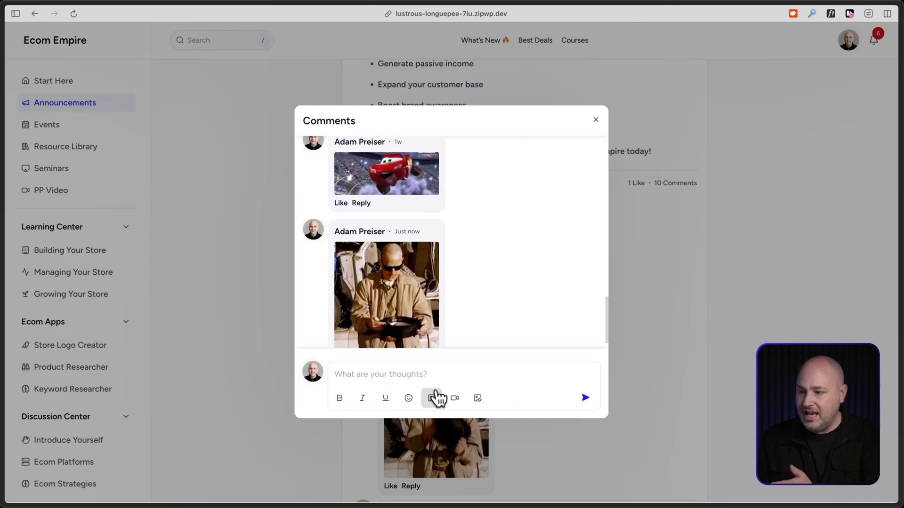
Close the Comments window and scroll back to the pinned post's comment box.
click(596, 122)
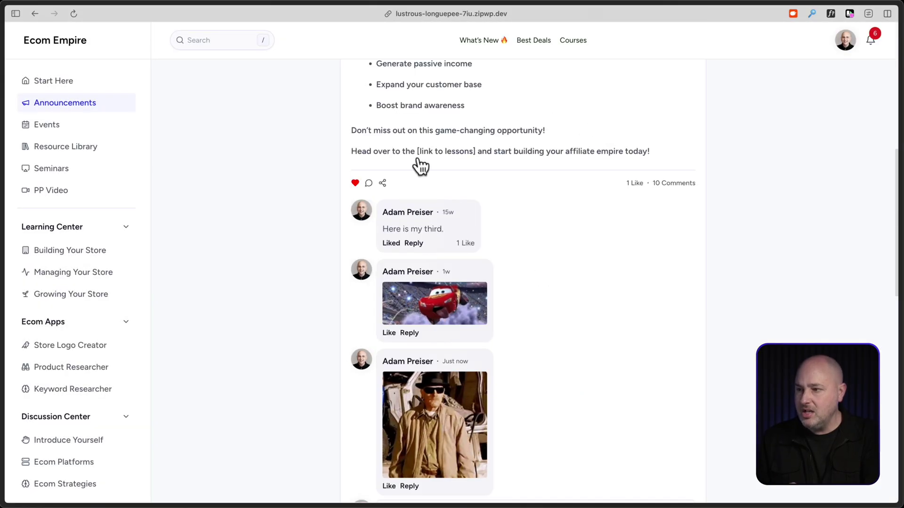
scroll(308, 221, up, 7)
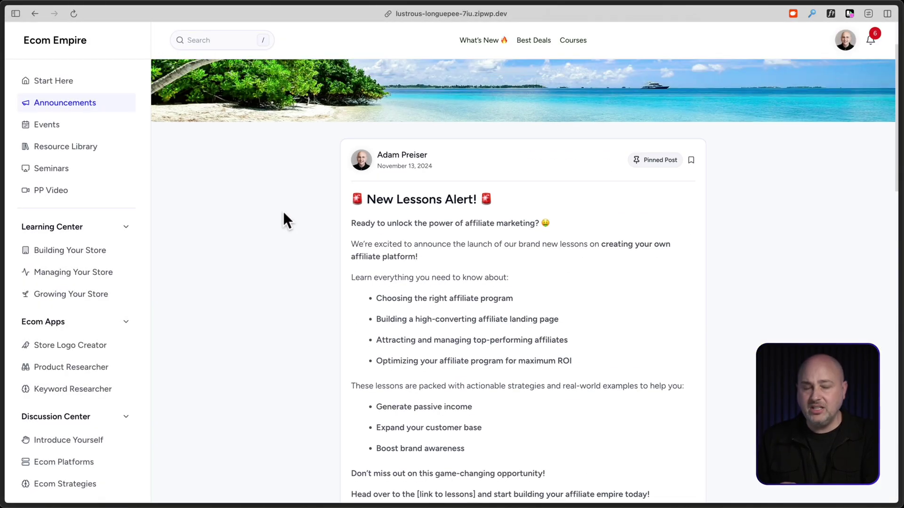
scroll(283, 211, up, 1)
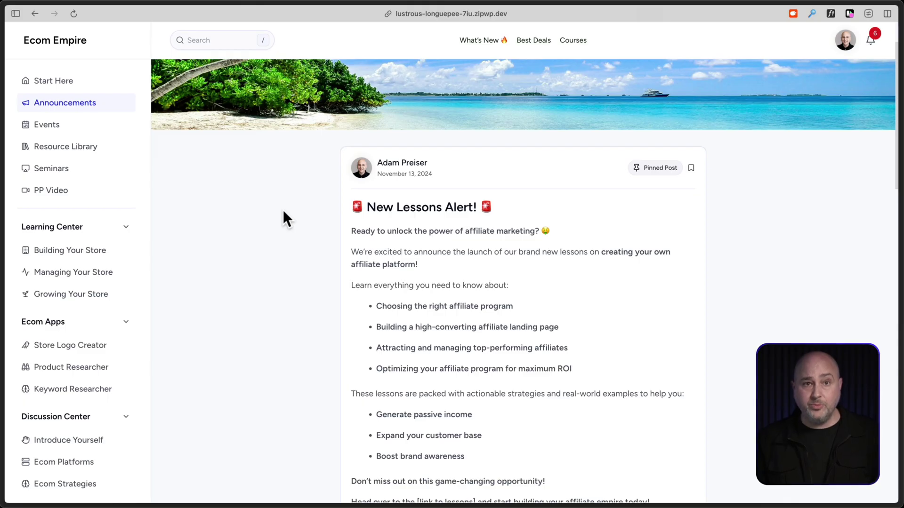
scroll(283, 210, down, 10)
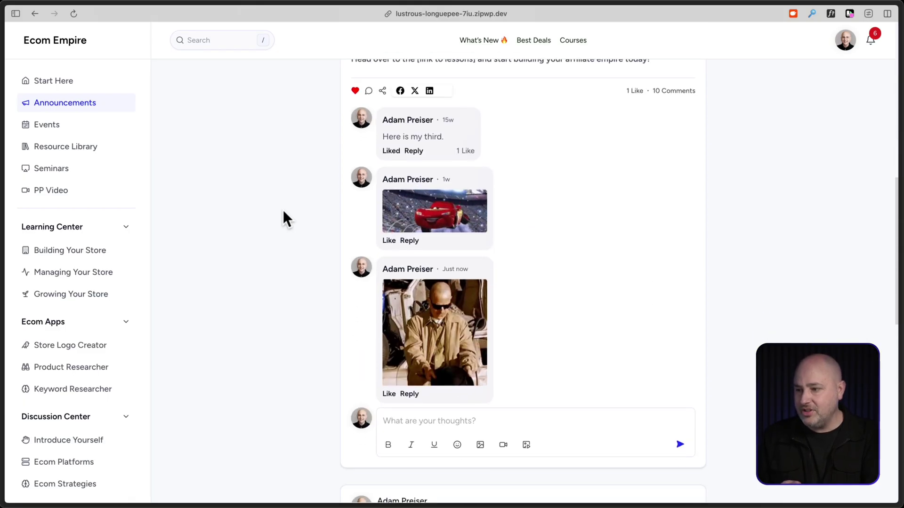
scroll(283, 209, down, 3)
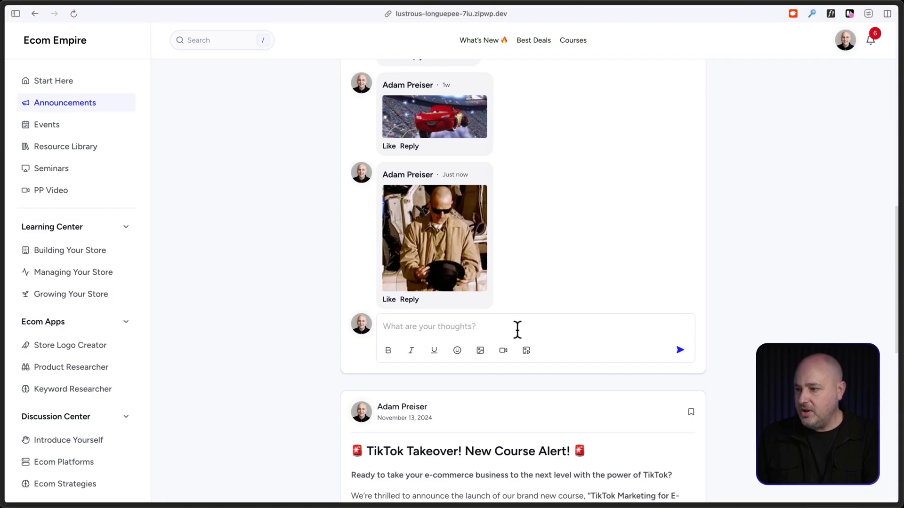
Paste the YouTube link into Video URL, attach it, and post the comment.
click(503, 352)
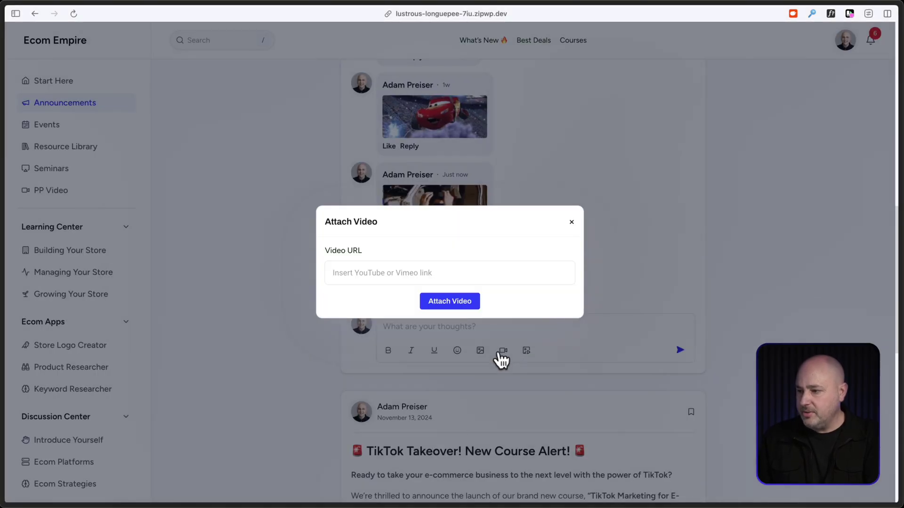
click(402, 275)
text(https://www.youtube.com/watch?v=kb83S9MmfKY)
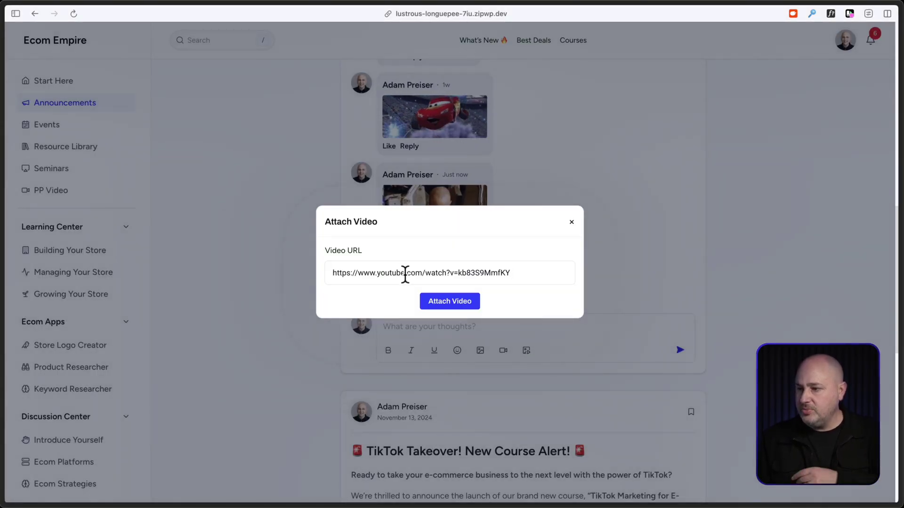
click(447, 305)
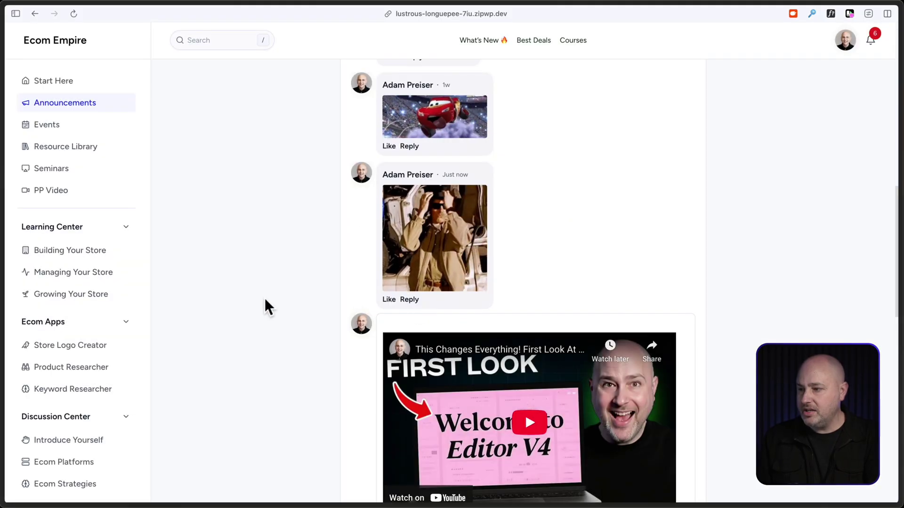
scroll(272, 295, down, 5)
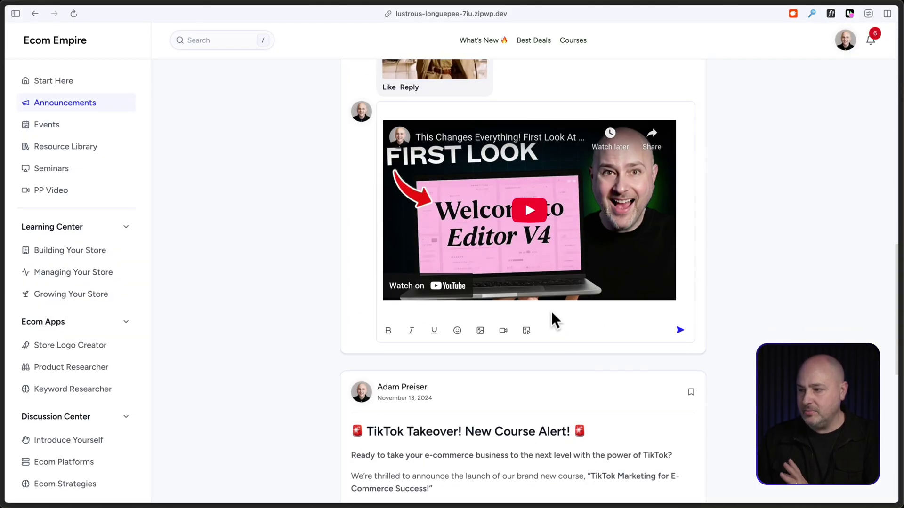
click(679, 330)
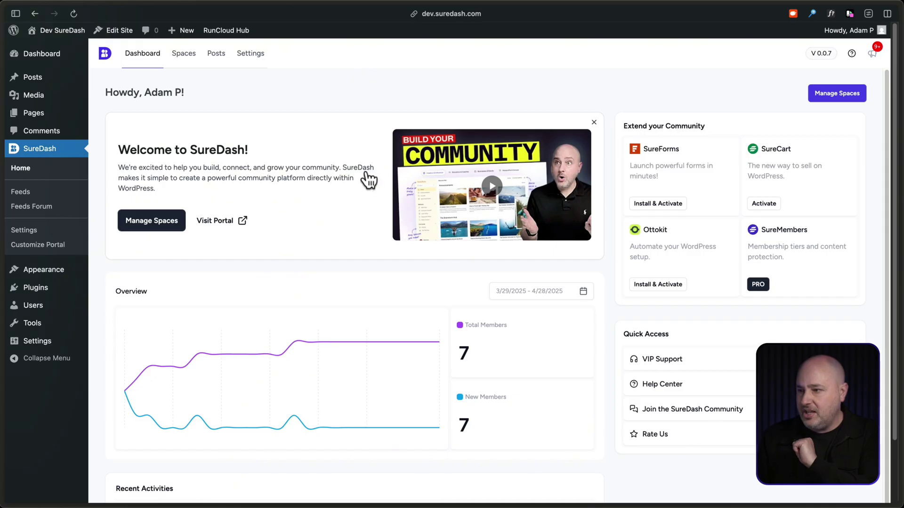
scroll(365, 168, down, 1)
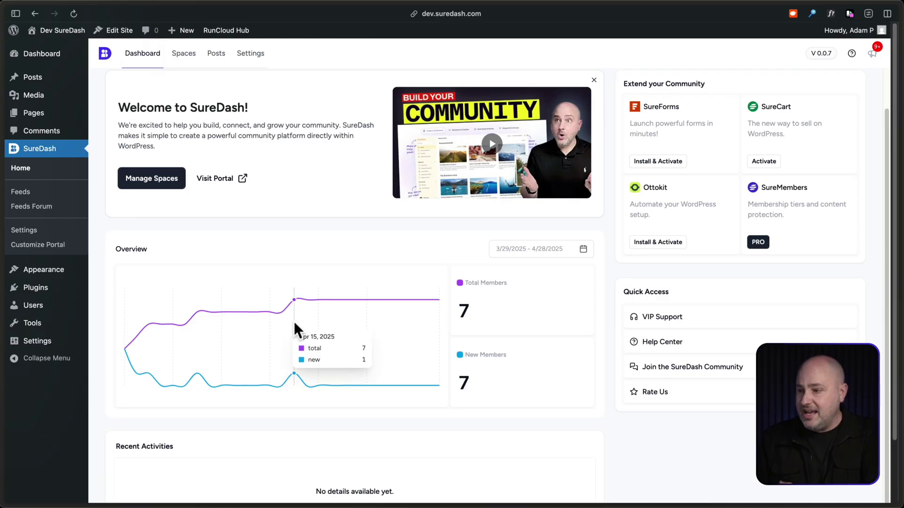
scroll(296, 320, down, 3)
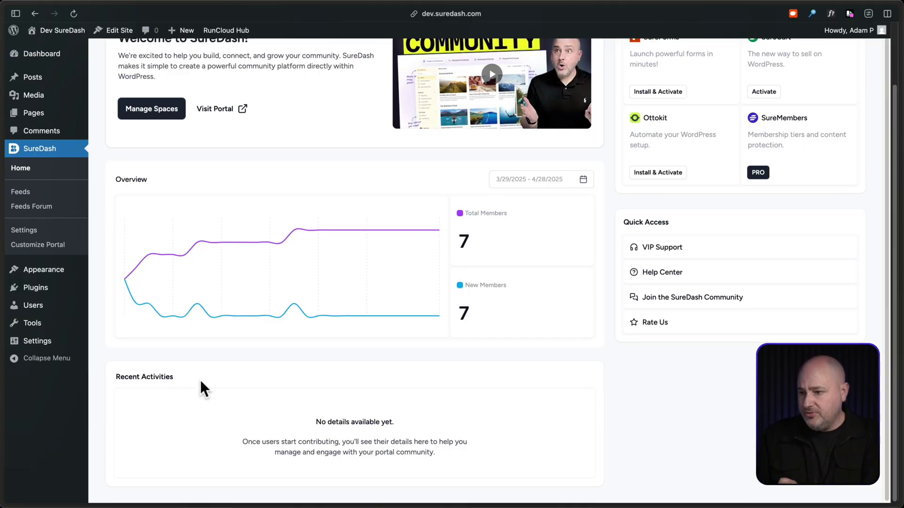
scroll(200, 380, up, 1)
scroll(200, 380, up, 2)
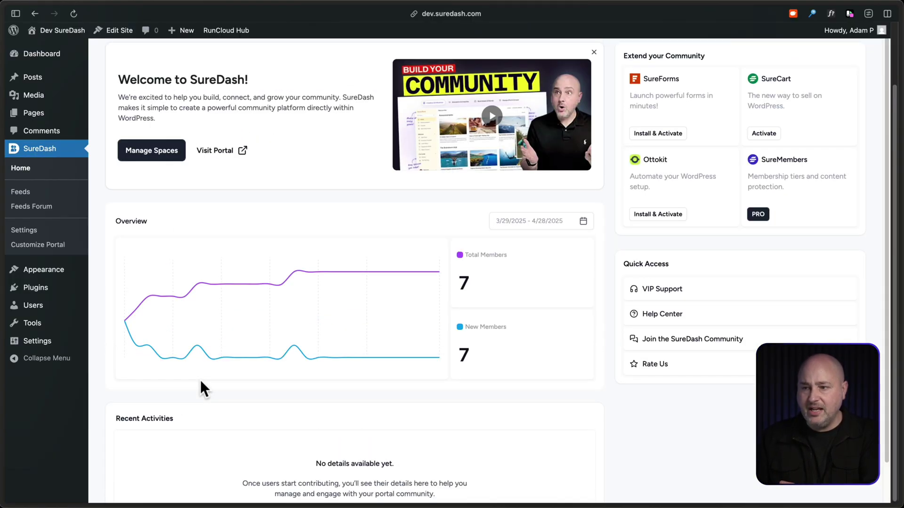
mouse_move(207, 324)
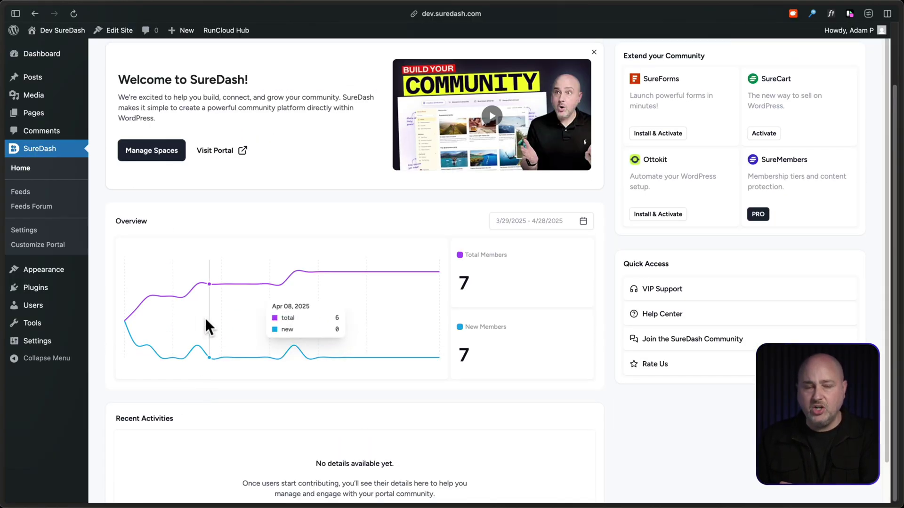
click(66, 176)
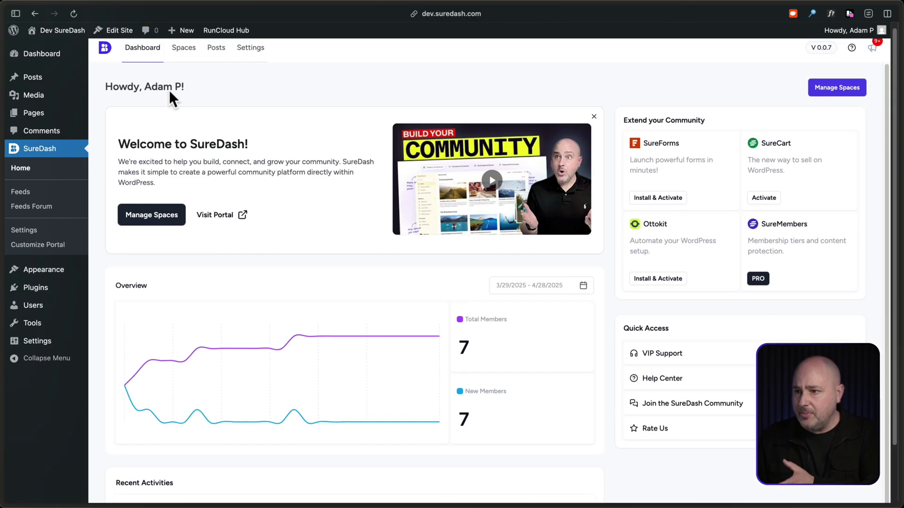
Show the Spaces list (Welcome Center, Discussion Area) and preview, then dismiss, the Add New Group dialog.
click(194, 57)
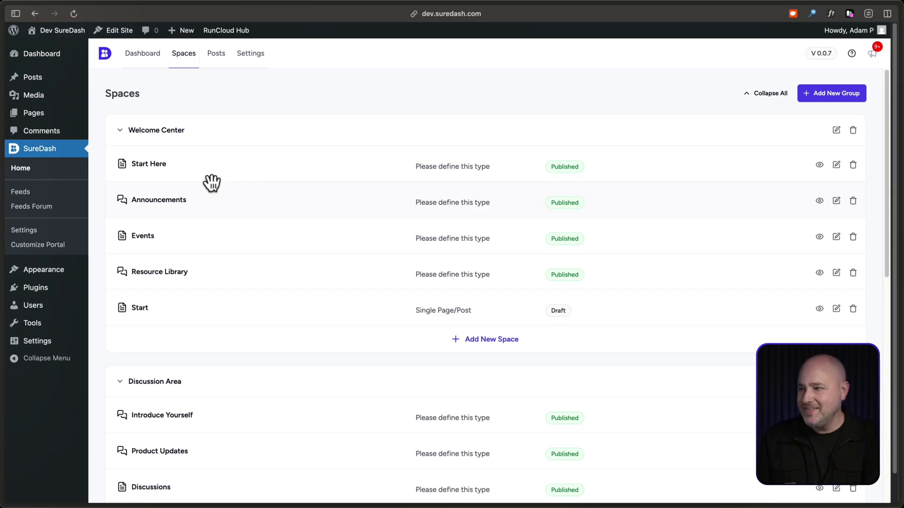
click(831, 105)
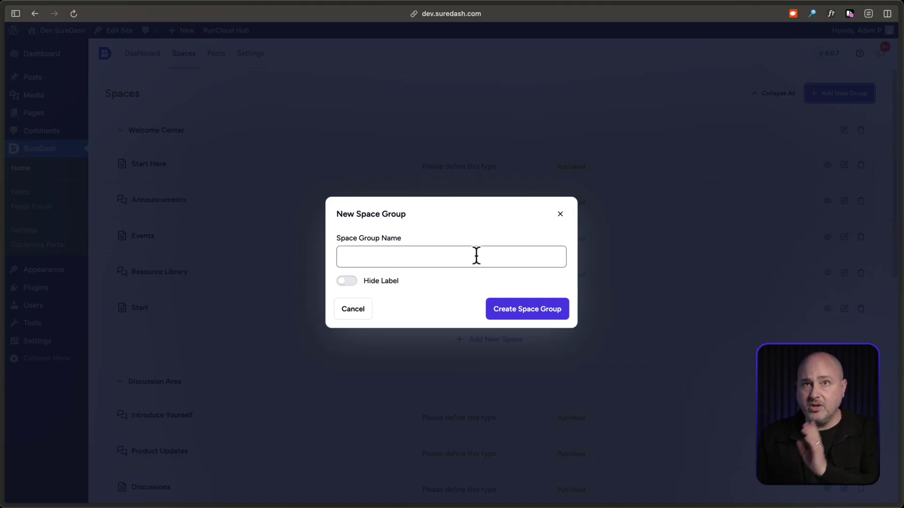
click(560, 214)
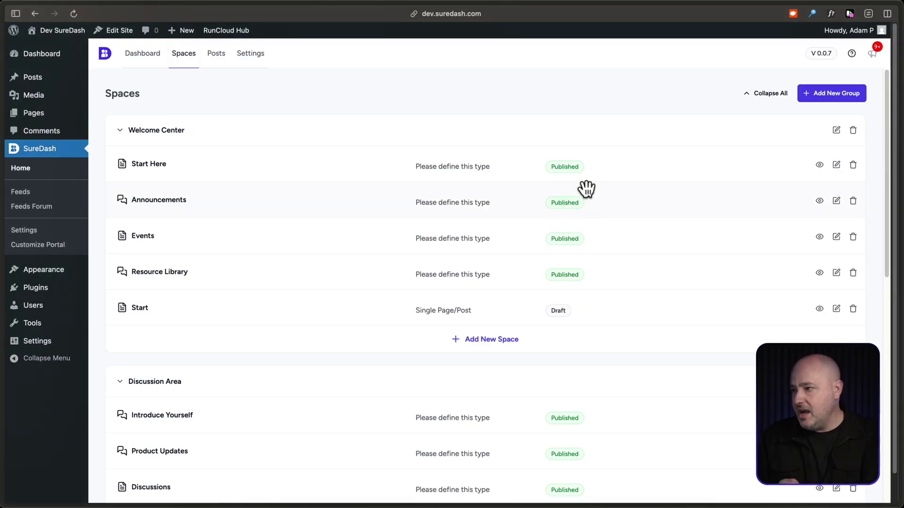
click(837, 166)
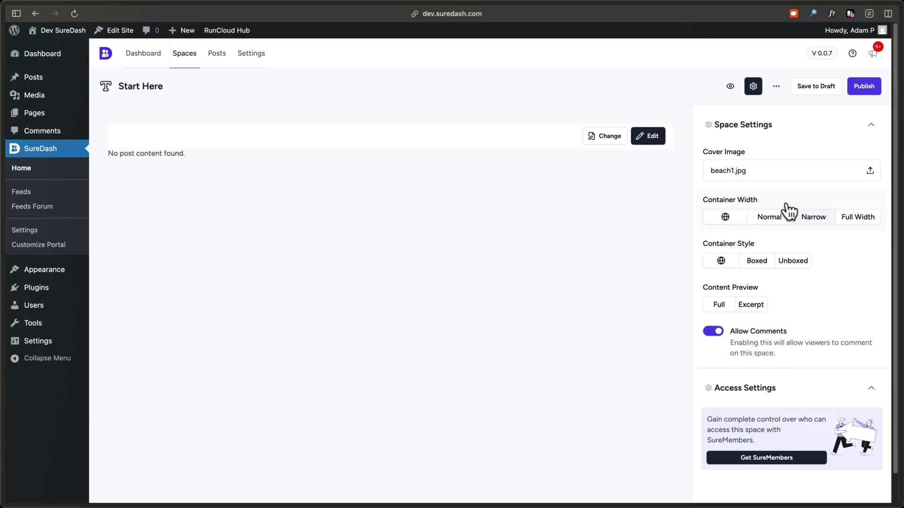
scroll(786, 204, down, 1)
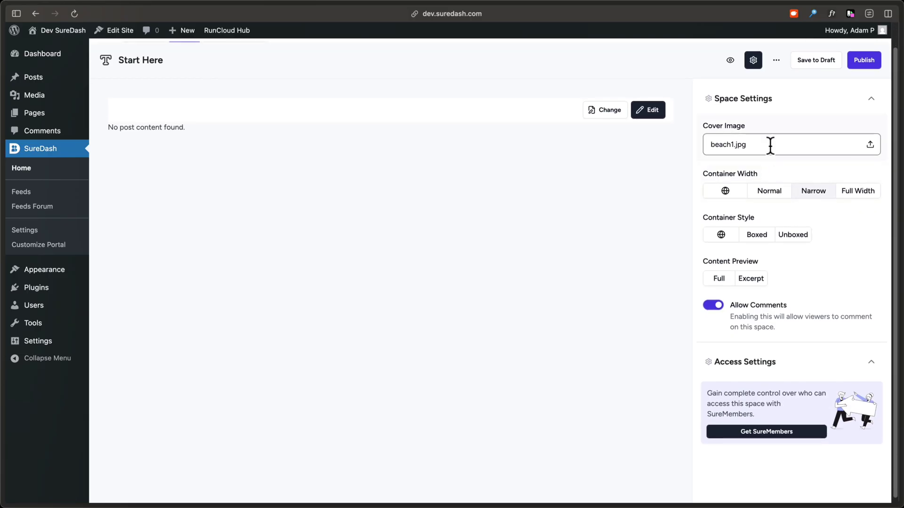
scroll(771, 146, up, 1)
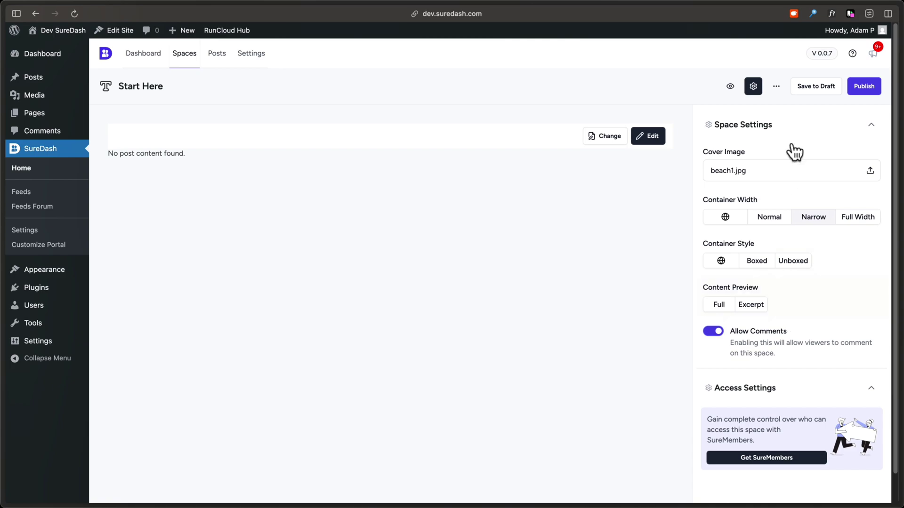
click(754, 86)
click(754, 86)
click(754, 87)
click(753, 88)
click(187, 57)
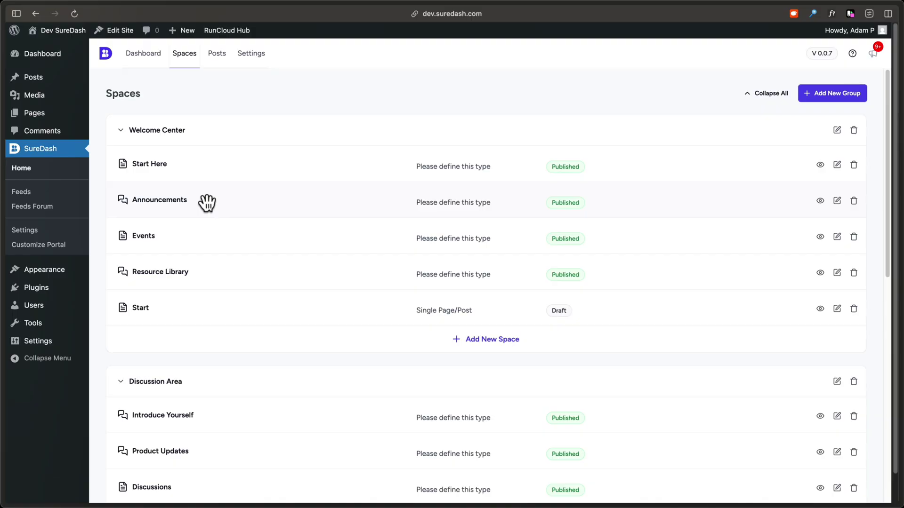
Open the Posts list with 'Time For a Change' and inspect its All Status and All Group filters.
click(218, 55)
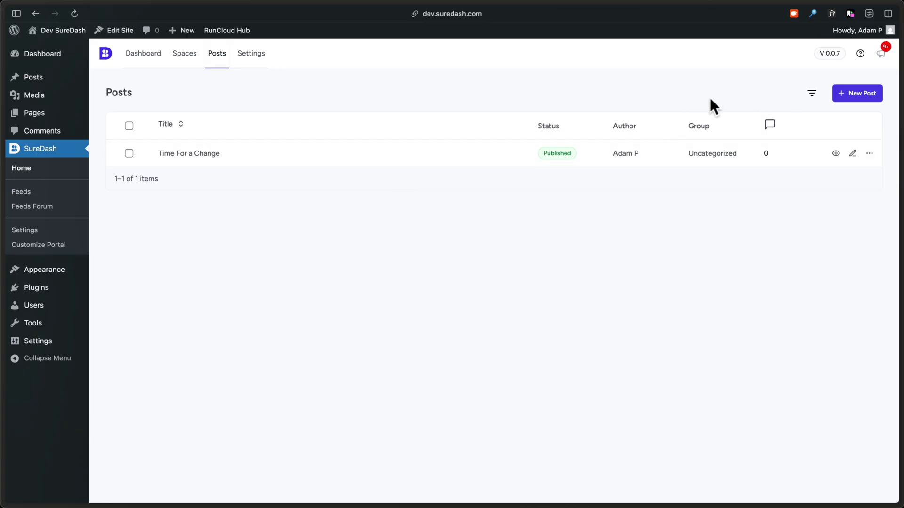
click(813, 94)
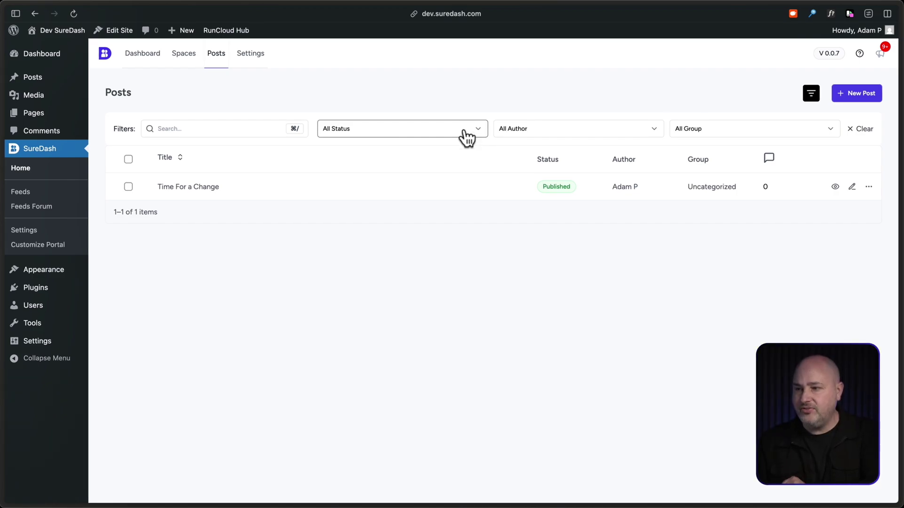
click(203, 127)
click(401, 138)
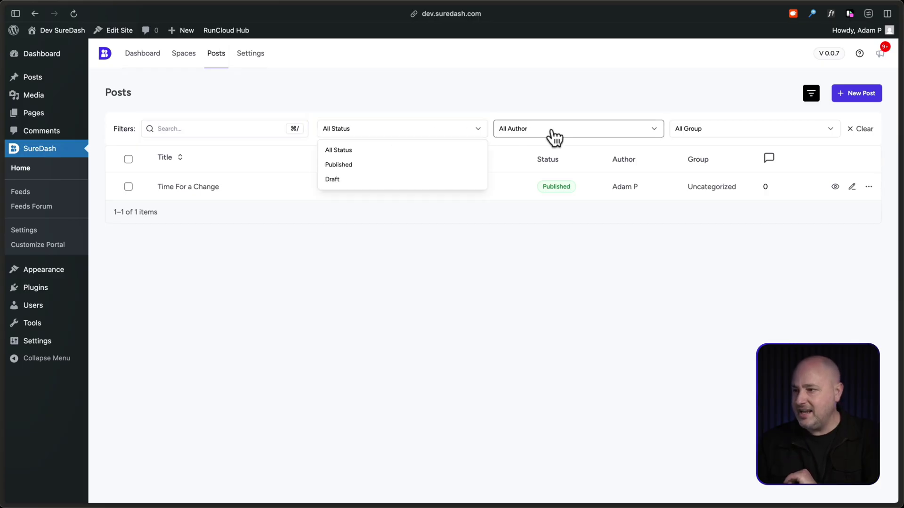
click(702, 133)
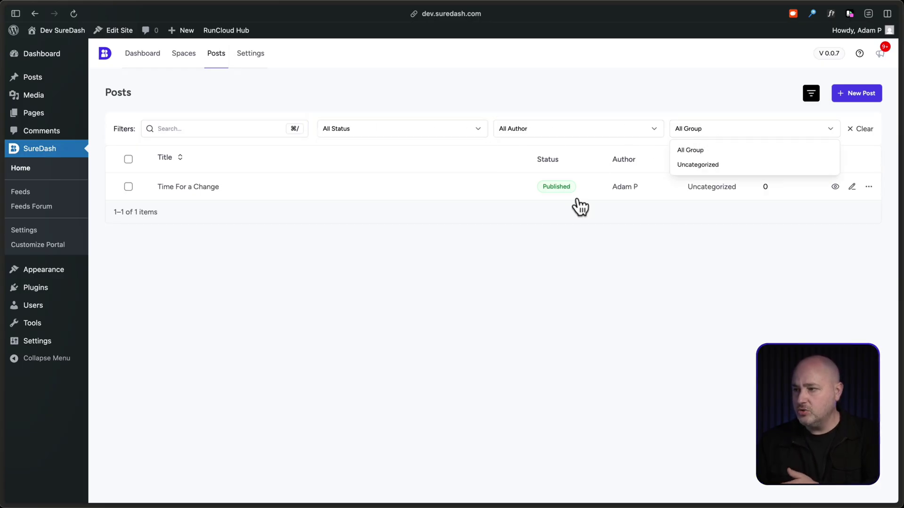
click(532, 261)
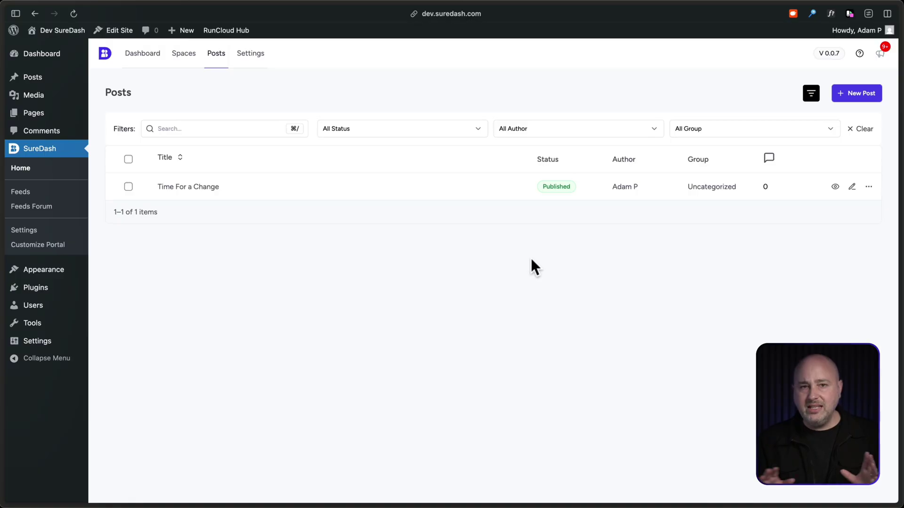